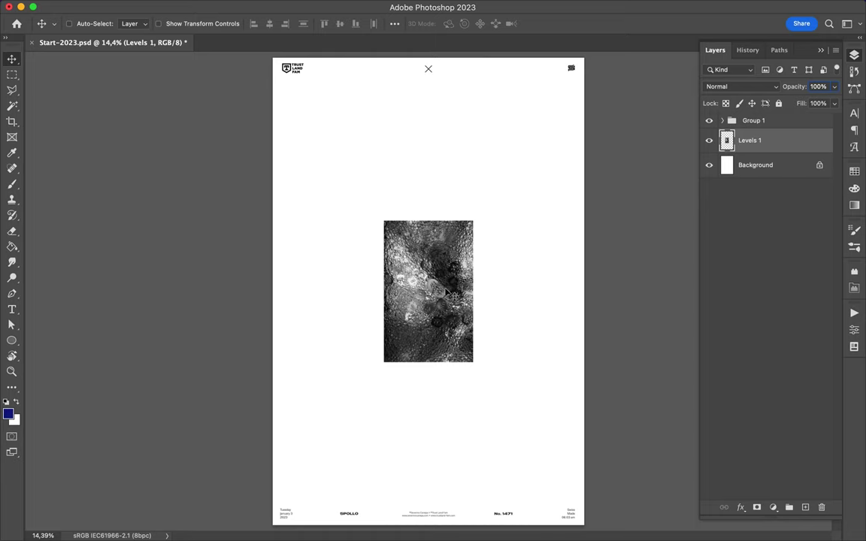
# Copy the texture slice to a new layer and move it to the bottom-left, leaving Liquify unapplied
pyautogui.hotkey('ctrl', 'j')
pyautogui.press('v')
pyautogui.moveTo(498, 222); pyautogui.dragTo(308, 488)
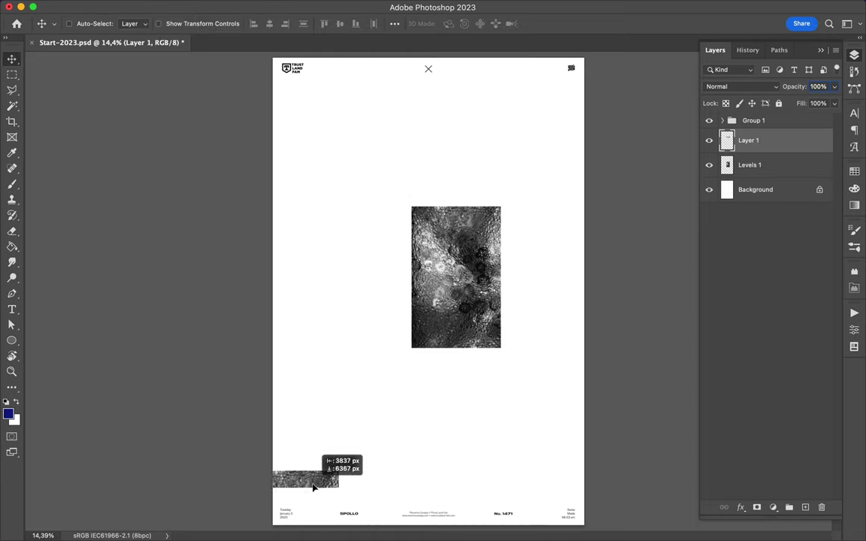
pyautogui.click(303, 6)
pyautogui.click(309, 124)
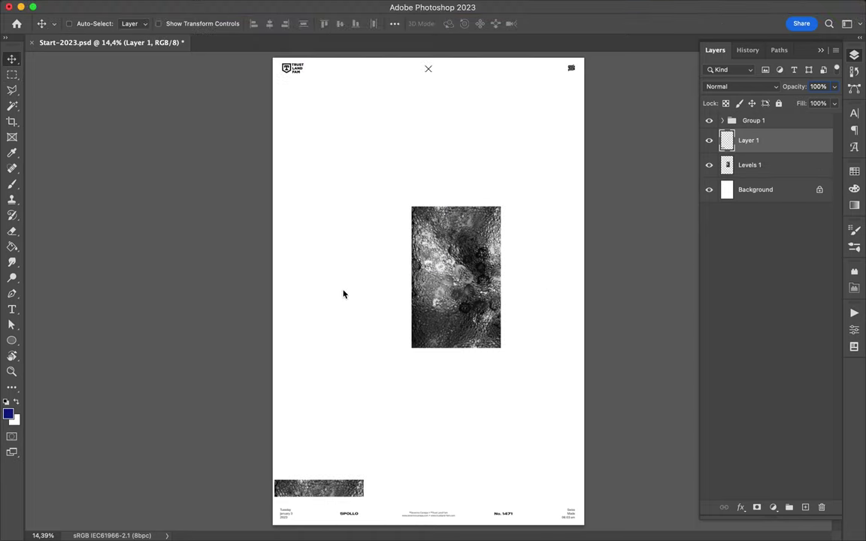
pyautogui.click(706, 510)
# Stretch the bottom strip upward into a tall rectangle
pyautogui.hotkey('ctrl', 't')
pyautogui.moveTo(368, 479); pyautogui.dragTo(365, 361)
pyautogui.press('Return')
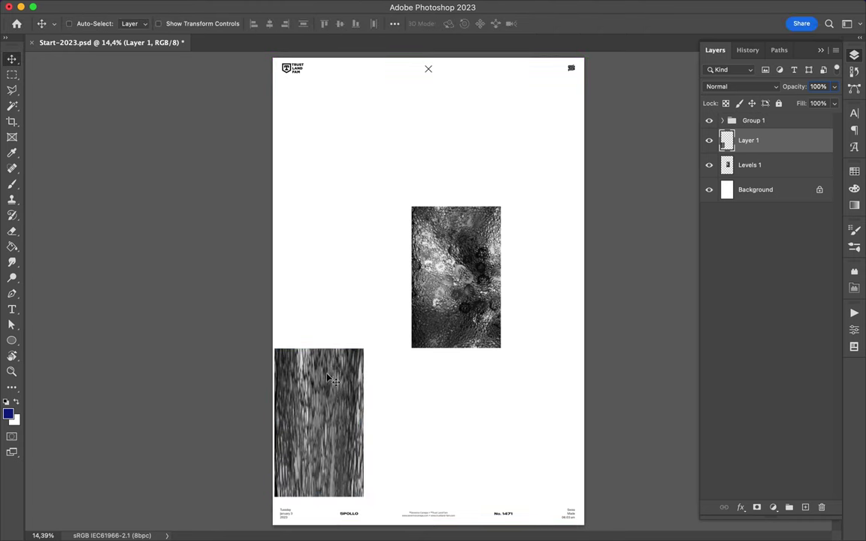
pyautogui.scroll(2, 331, 379)
pyautogui.scroll(-2, 329, 378)
# Try a skewed parallelogram duplicate of the tall strip below it, then delete it
pyautogui.moveTo(327, 352); pyautogui.dragTo(327, 348)
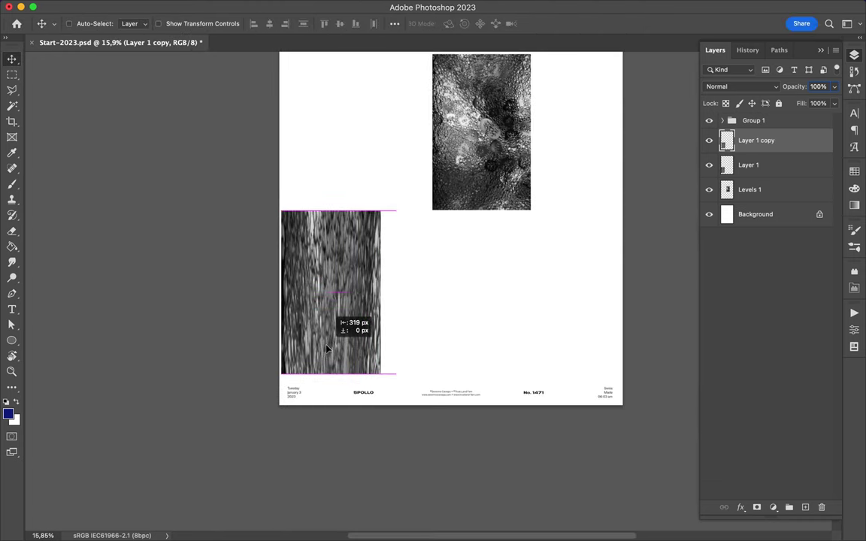
pyautogui.hotkey('ctrl', 't')
pyautogui.rightClick(336, 233)
pyautogui.click(375, 299)
pyautogui.moveTo(330, 374); pyautogui.dragTo(464, 377)
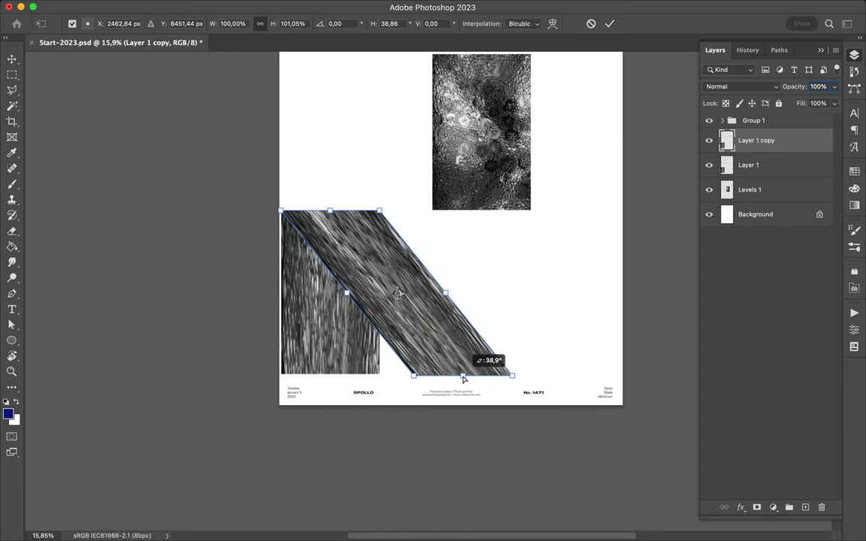
pyautogui.press('Return')
pyautogui.moveTo(755, 141); pyautogui.dragTo(763, 172)
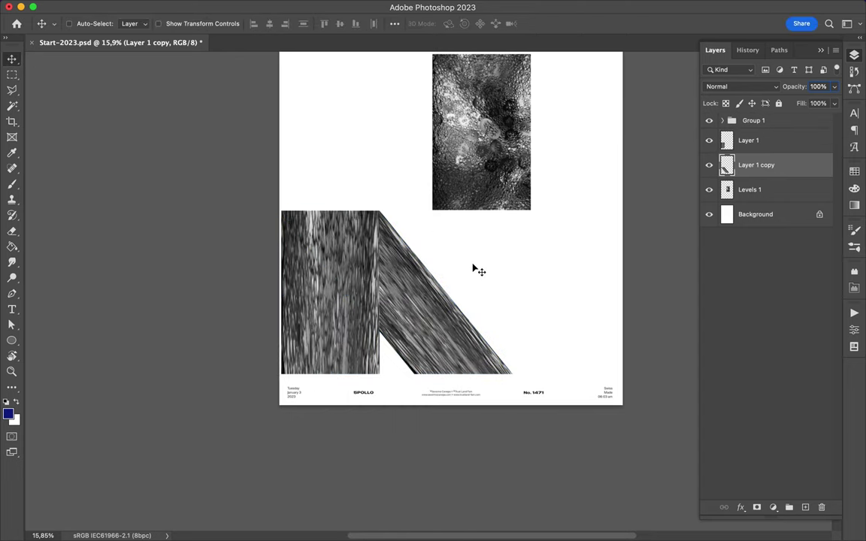
pyautogui.press('Delete')
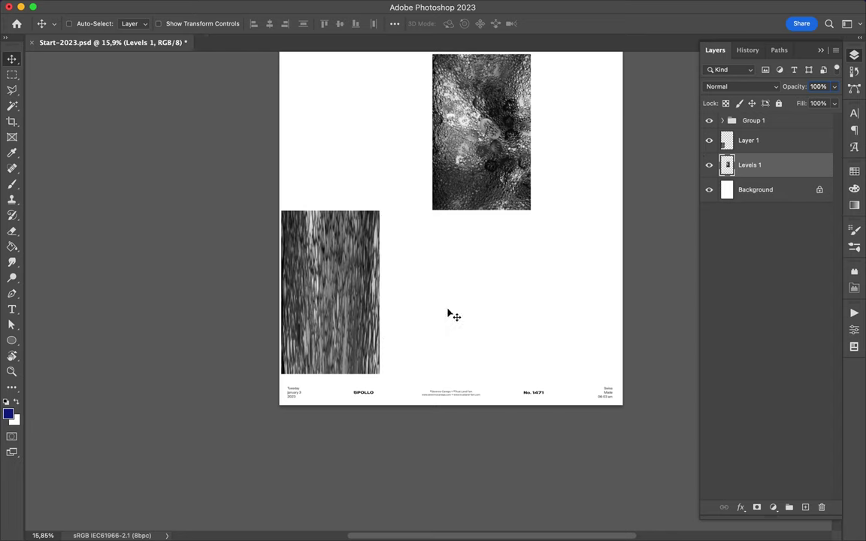
# Copy a thin edge slice to a new layer and try stretching it, then cancel and undo
pyautogui.click(749, 140)
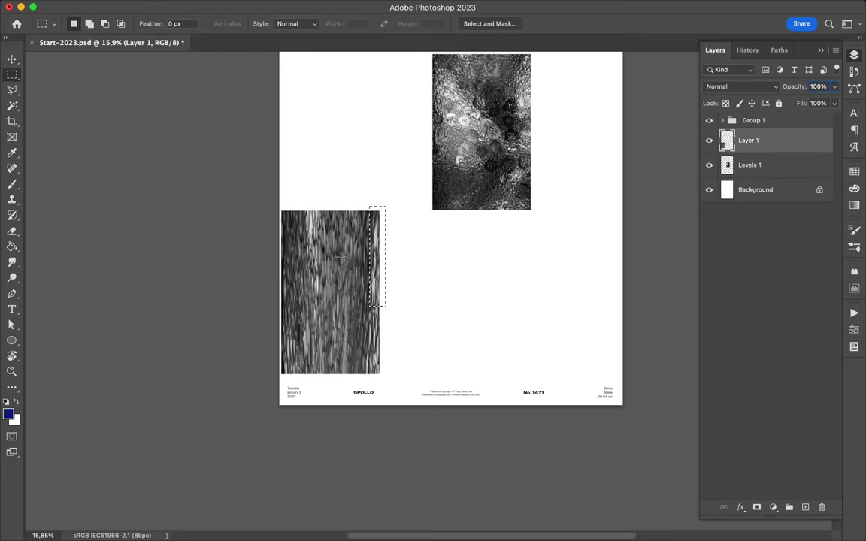
pyautogui.hotkey('ctrl', 'j')
pyautogui.press('v')
pyautogui.hotkey('ctrl', 't')
pyautogui.moveTo(369, 259); pyautogui.dragTo(624, 259)
pyautogui.press('Escape')
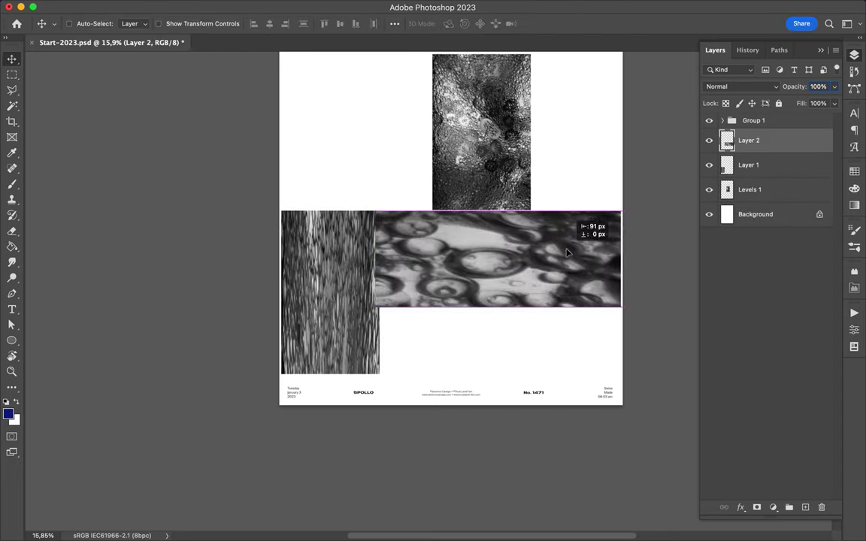
pyautogui.press('m')
pyautogui.hotkey('ctrl', 'z')
# Retry copying and stretching the thin slice rightward, discarding the attempt
pyautogui.hotkey('ctrl', 'c')
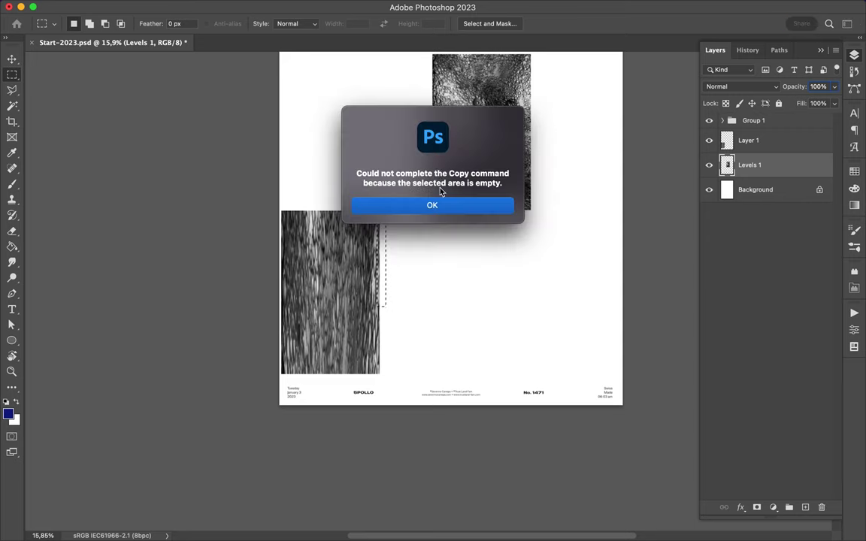
pyautogui.press('Return')
pyautogui.click(748, 141)
pyautogui.hotkey('ctrl', 'j')
pyautogui.hotkey('ctrl', 't')
pyautogui.moveTo(380, 255); pyautogui.dragTo(603, 256)
pyautogui.press('Delete')
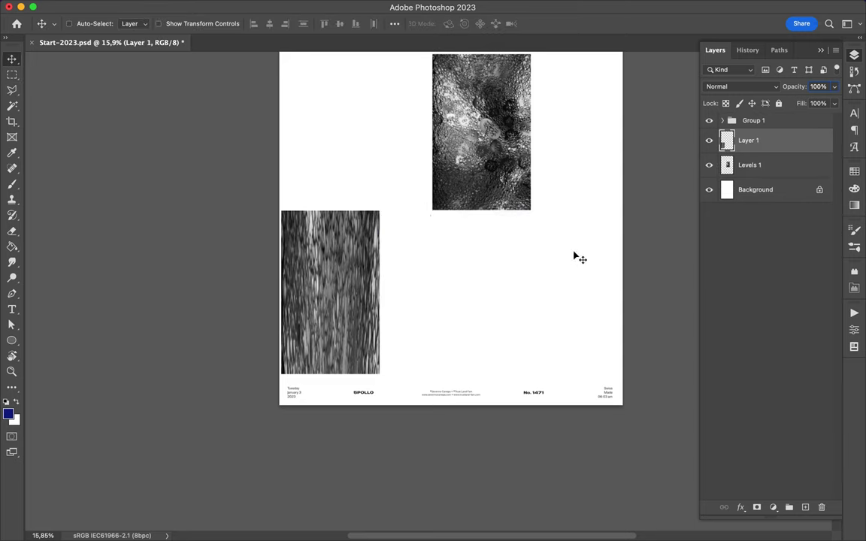
# Stretch the thin slice across the full page width
pyautogui.hotkey('ctrl', 't')
pyautogui.moveTo(381, 209); pyautogui.dragTo(606, 210)
pyautogui.press('Return')
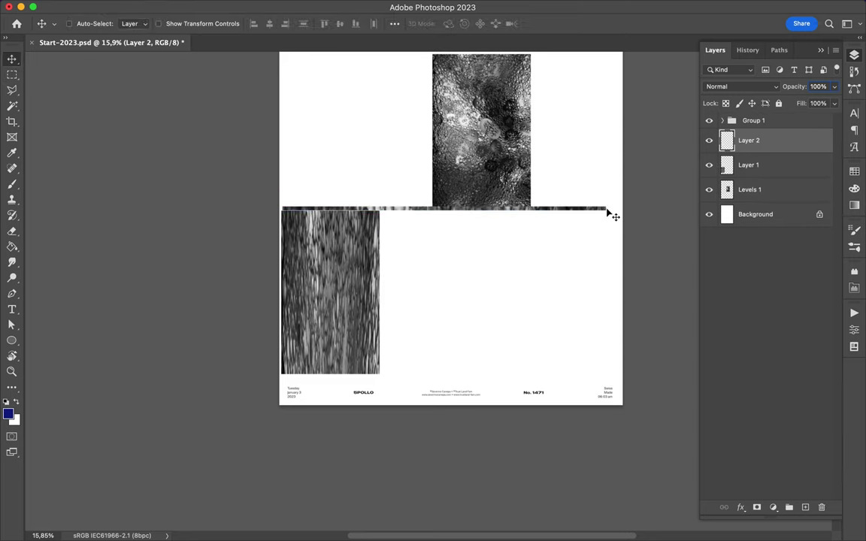
pyautogui.scroll(-2, 590, 213)
# Duplicate the tall strip to the upper right and move the strips together
pyautogui.hotkey('alt', '[')
pyautogui.hotkey('alt', '[')
pyautogui.hotkey('alt', ']')
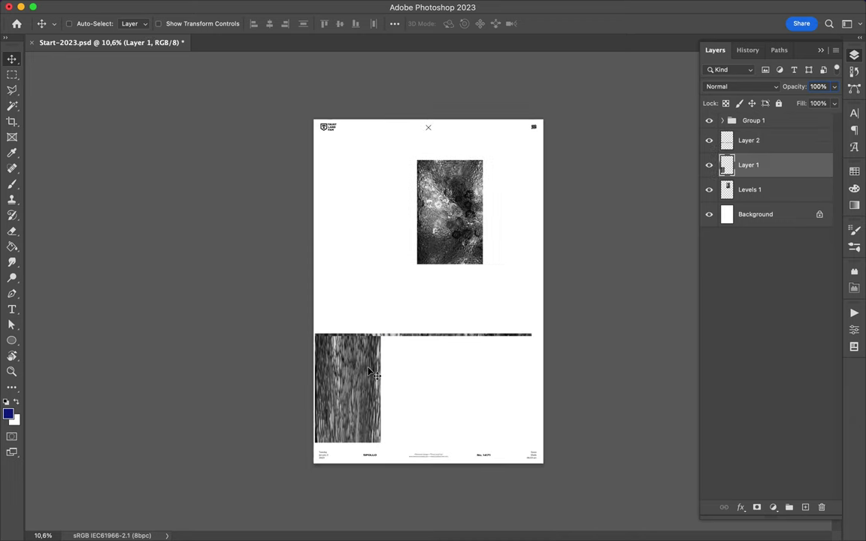
pyautogui.moveTo(411, 374); pyautogui.dragTo(562, 267)
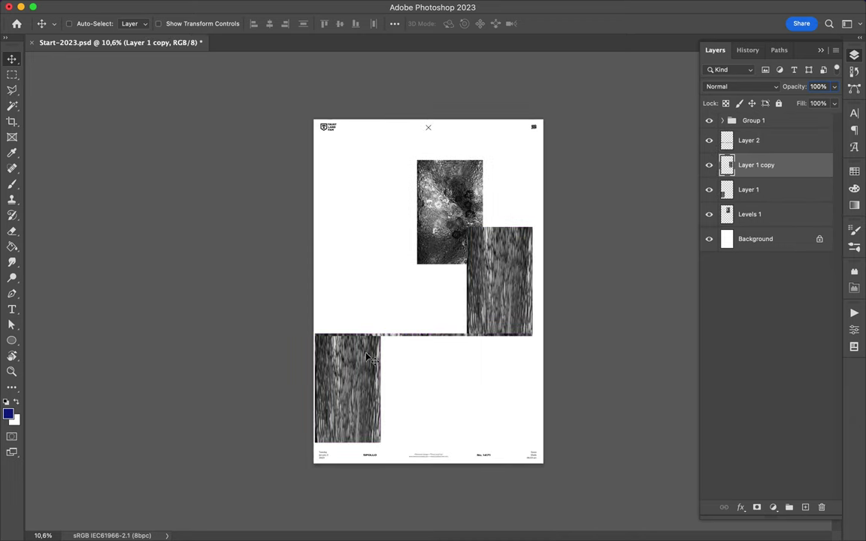
pyautogui.hotkey('alt', 'shift', ']')
pyautogui.hotkey('alt', 'shift', '[')
pyautogui.moveTo(396, 340); pyautogui.dragTo(397, 336)
# Lower the thin line in the stack, widen it into a horizontal band, and lower the right strip
pyautogui.hotkey('ctrl', '[')
pyautogui.press('m')
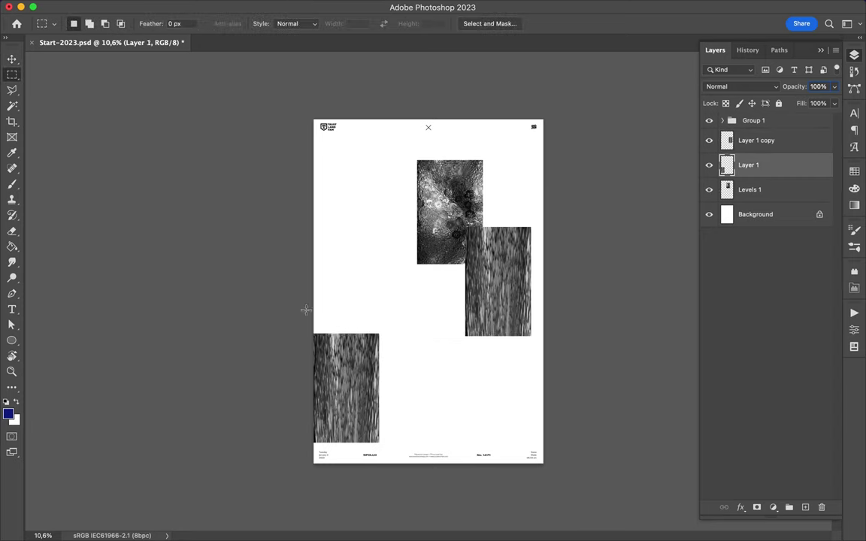
pyautogui.press('v')
pyautogui.hotkey('ctrl', 't')
pyautogui.moveTo(360, 330)
pyautogui.mouseDown()
pyautogui.moveTo(535, 331)
pyautogui.moveTo(315, 331)
pyautogui.mouseUp()
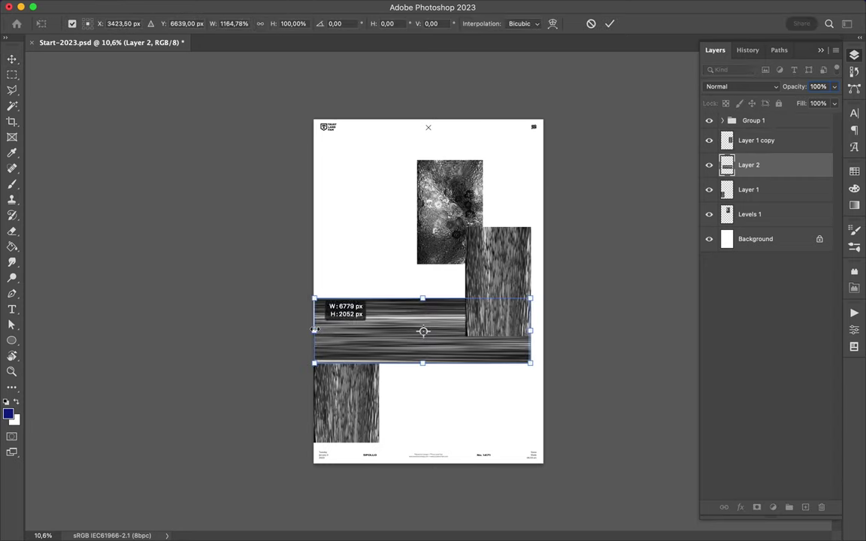
pyautogui.press('Return')
pyautogui.moveTo(502, 277); pyautogui.dragTo(501, 303)
# Duplicate the right-hand strip to the upper left and reposition the tall strip
pyautogui.keyDown('ctrl'); pyautogui.click(429, 344); pyautogui.keyUp('ctrl')
pyautogui.keyDown('ctrl'); pyautogui.click(495, 316); pyautogui.keyUp('ctrl')
pyautogui.moveTo(499, 363)
pyautogui.mouseDown()
pyautogui.moveTo(378, 272)
pyautogui.moveTo(378, 510)
pyautogui.mouseUp()
pyautogui.hotkey('ctrl', 't')
pyautogui.press('Return')
pyautogui.moveTo(389, 257)
pyautogui.mouseDown()
pyautogui.moveTo(450, 209)
pyautogui.moveTo(362, 386)
pyautogui.mouseUp()
# Copy a marked piece to a new layer, delete the original strip, and place the piece below the band
pyautogui.press('m')
pyautogui.hotkey('ctrl', 'j')
pyautogui.press('v')
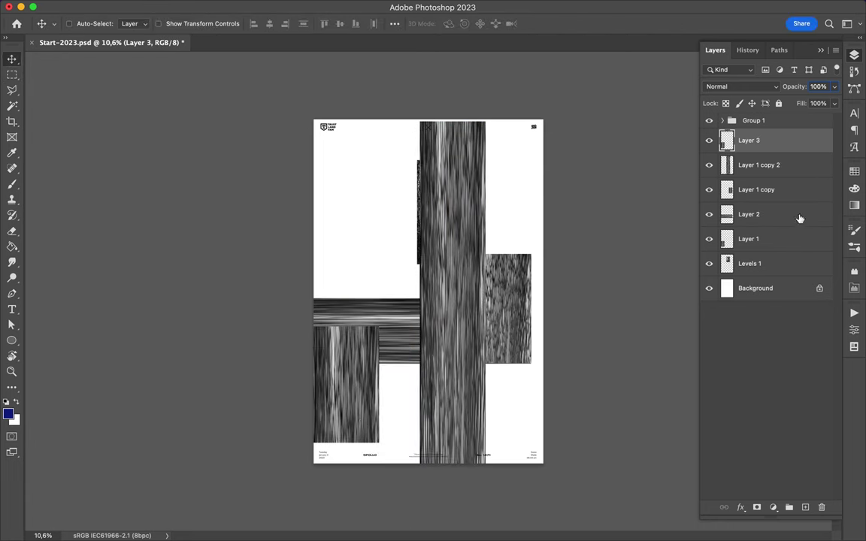
pyautogui.click(749, 214)
pyautogui.press('Delete')
pyautogui.moveTo(751, 141); pyautogui.dragTo(752, 203)
# Copy another rectangular piece over the right strip and move the full-height strip left
pyautogui.press('m')
pyautogui.moveTo(416, 237); pyautogui.dragTo(493, 374)
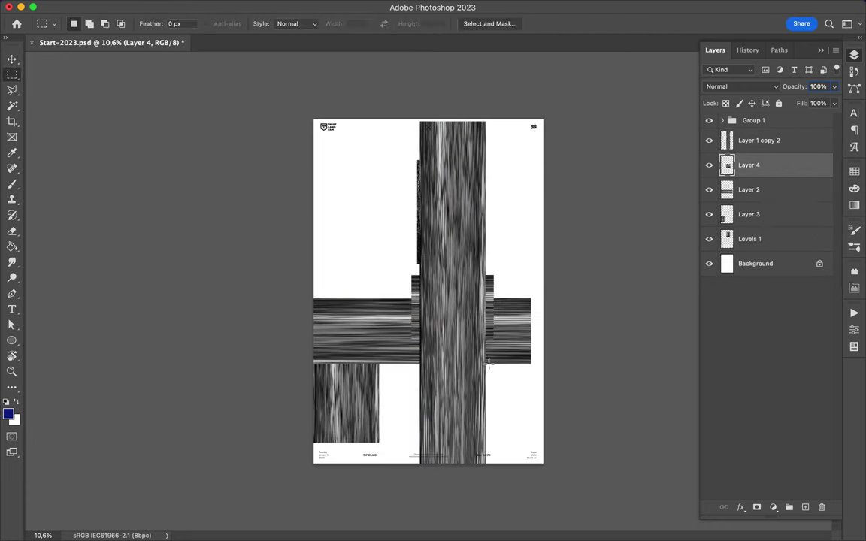
pyautogui.keyDown('ctrl'); pyautogui.click(479, 333); pyautogui.keyUp('ctrl')
pyautogui.hotkey('ctrl', 'j')
pyautogui.press('v')
pyautogui.moveTo(481, 331); pyautogui.dragTo(506, 323)
pyautogui.click(759, 164)
pyautogui.moveTo(446, 242)
pyautogui.mouseDown()
pyautogui.moveTo(364, 243)
pyautogui.moveTo(388, 259)
pyautogui.mouseUp()
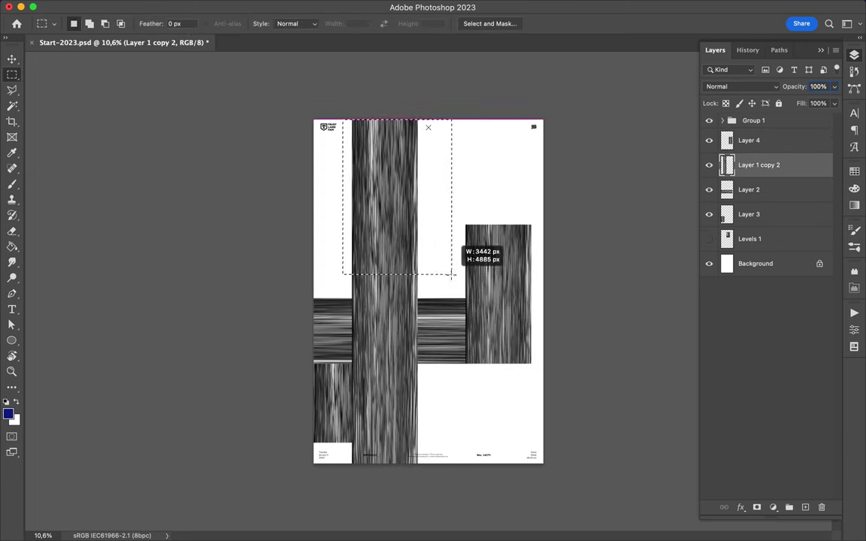
# Copy the strip's top part to a new layer, hide the full-height strip, and reorder the lower-left piece above the band
pyautogui.hotkey('ctrl', 'j')
pyautogui.press('v')
pyautogui.click(759, 189)
pyautogui.moveTo(514, 314); pyautogui.dragTo(624, 313)
pyautogui.click(709, 189)
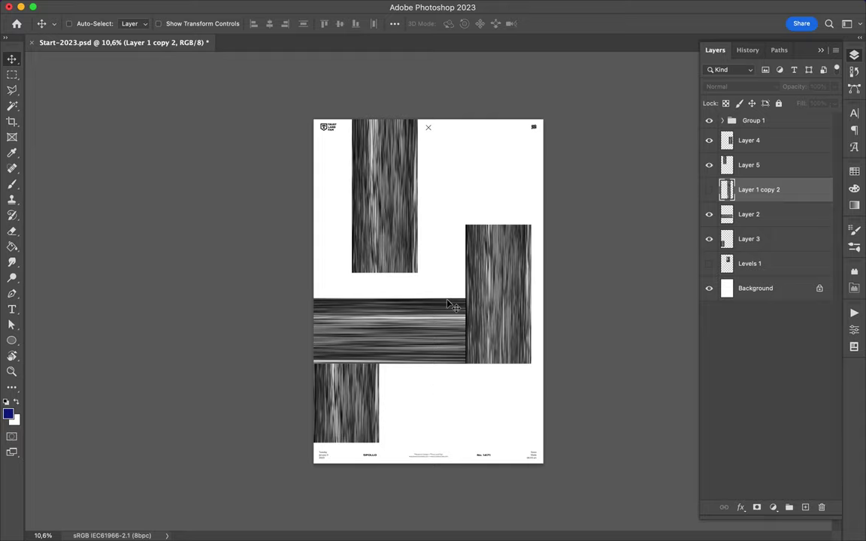
pyautogui.moveTo(749, 239); pyautogui.dragTo(748, 204)
# Move the band and right strip down-left together, then stretch the right strip upward
pyautogui.keyDown('super'); pyautogui.click(421, 330); pyautogui.keyUp('super')
pyautogui.moveTo(487, 329)
pyautogui.mouseDown()
pyautogui.moveTo(465, 362)
pyautogui.moveTo(464, 350)
pyautogui.mouseUp()
pyautogui.scroll(5, 339, 367)
pyautogui.scroll(2, 340, 367)
pyautogui.scroll(-1, 569, 214)
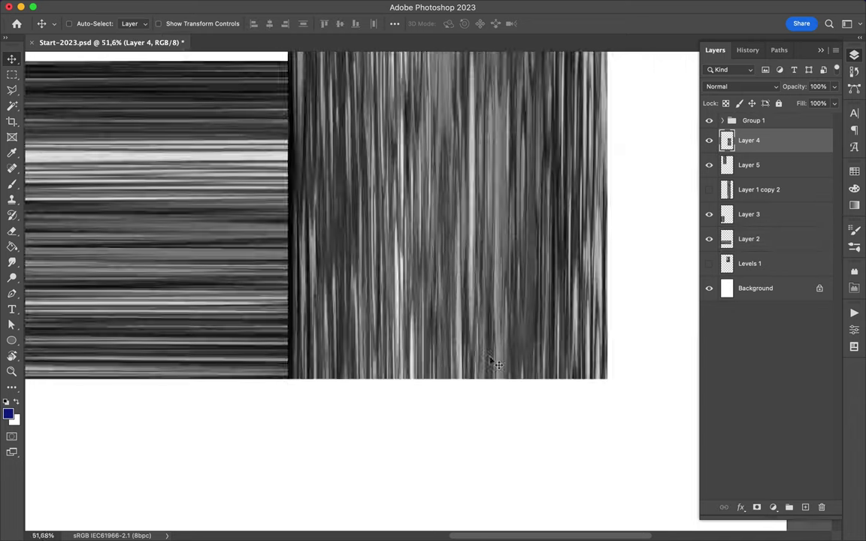
pyautogui.scroll(-2, 381, 454)
pyautogui.scroll(-2, 382, 375)
pyautogui.hotkey('ctrl', 't')
pyautogui.moveTo(435, 283); pyautogui.dragTo(435, 140)
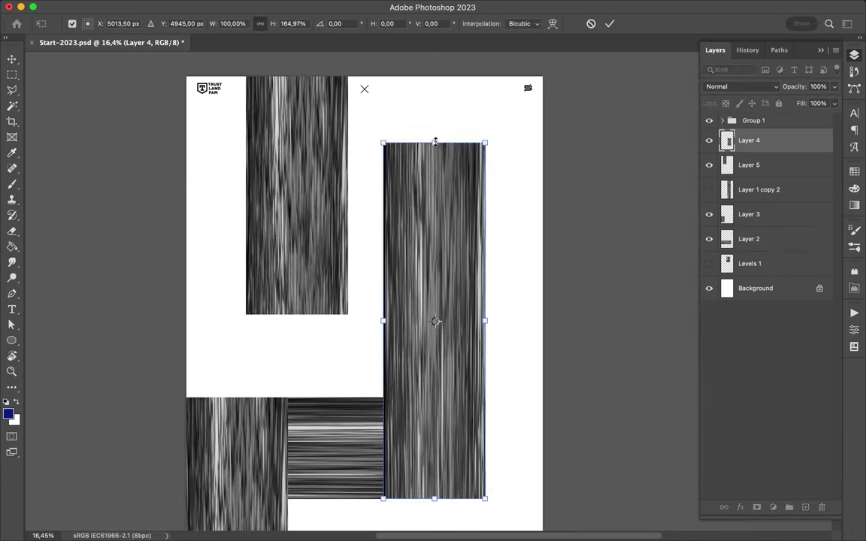
pyautogui.press('Return')
# Duplicate the wide band to the top right and shift the top-left strip
pyautogui.moveTo(749, 238); pyautogui.dragTo(740, 154)
pyautogui.scroll(-2, 565, 295)
pyautogui.moveTo(324, 393); pyautogui.dragTo(621, 139)
pyautogui.hotkey('ctrl', ']')
pyautogui.scroll(-1, 421, 247)
pyautogui.moveTo(397, 240); pyautogui.dragTo(374, 241)
# Narrow the right strip into a thin bar and align the top-right band with it
pyautogui.keyDown('ctrl'); pyautogui.click(464, 253); pyautogui.keyUp('ctrl')
pyautogui.hotkey('ctrl', 't')
pyautogui.moveTo(444, 275); pyautogui.dragTo(479, 279)
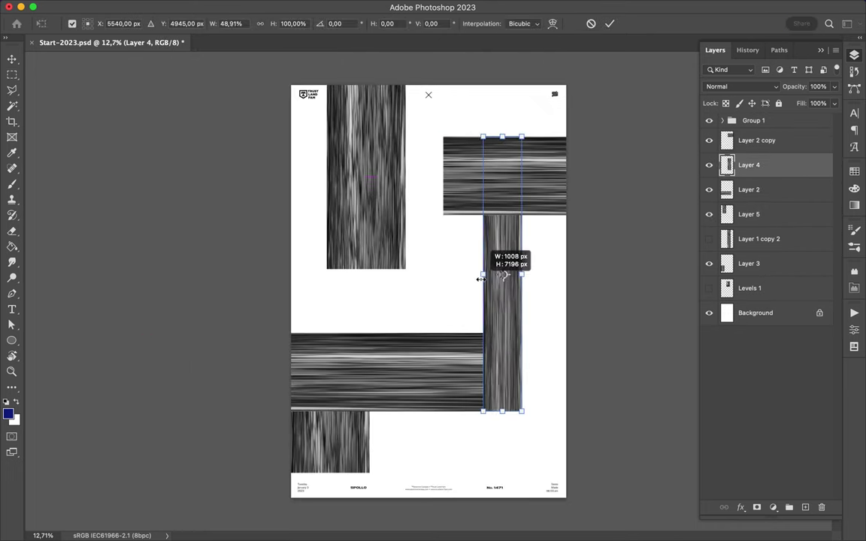
pyautogui.press('Return')
pyautogui.keyDown('ctrl'); pyautogui.click(451, 174); pyautogui.keyUp('ctrl')
pyautogui.moveTo(451, 174); pyautogui.dragTo(492, 174)
# Group the bar layers as Rectangles, then duplicate the group and merge the copy
pyautogui.scroll(3, 508, 197)
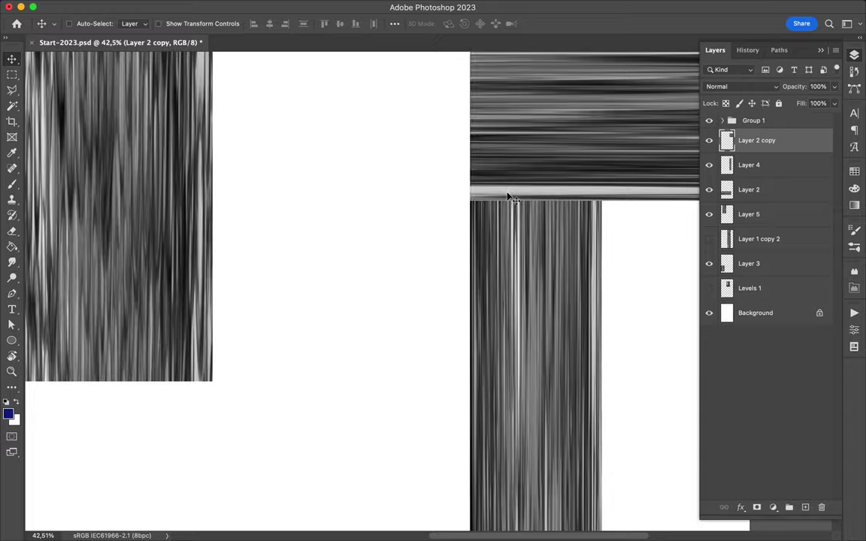
pyautogui.scroll(-5, 508, 197)
pyautogui.click(752, 263)
pyautogui.keyDown('ctrl'); pyautogui.click(752, 165); pyautogui.keyUp('ctrl')
pyautogui.keyDown('ctrl'); pyautogui.click(755, 139); pyautogui.keyUp('ctrl')
pyautogui.keyDown('ctrl'); pyautogui.click(752, 189); pyautogui.keyUp('ctrl')
pyautogui.moveTo(758, 215); pyautogui.dragTo(762, 229)
pyautogui.click(788, 507)
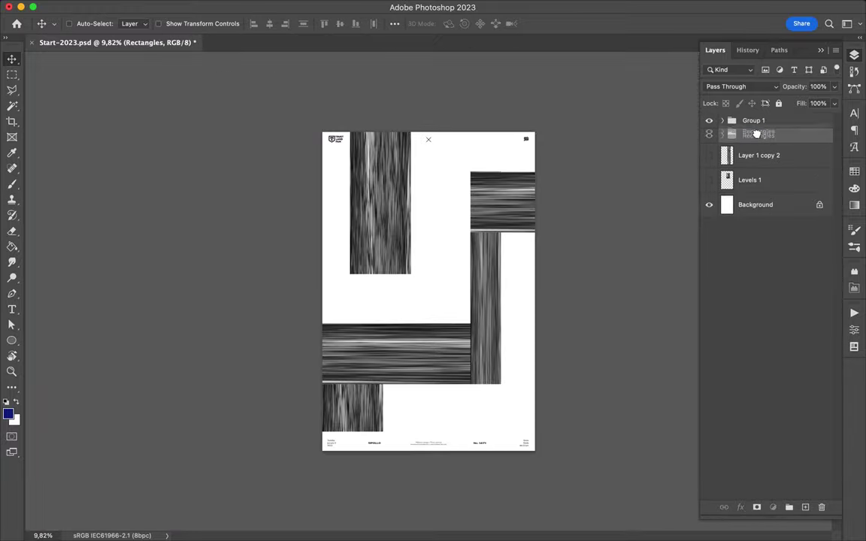
pyautogui.hotkey('ctrl', 'j')
pyautogui.hotkey('ctrl', 'e')
# On a new layer, brush thick blue strokes over the bars and set teal as the paint colour
pyautogui.hotkey('ctrl', 'shift', 'alt', 'n')
pyautogui.press('b')
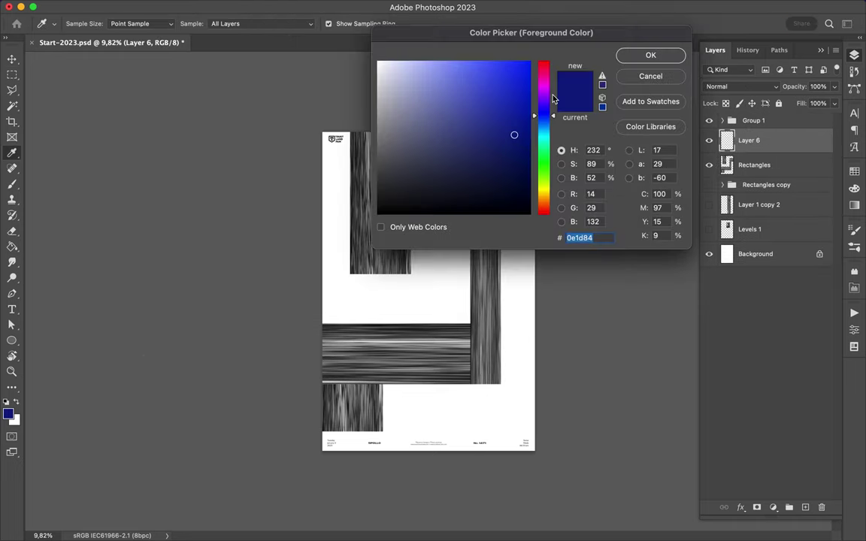
pyautogui.press('Return')
pyautogui.moveTo(304, 328); pyautogui.dragTo(473, 324)
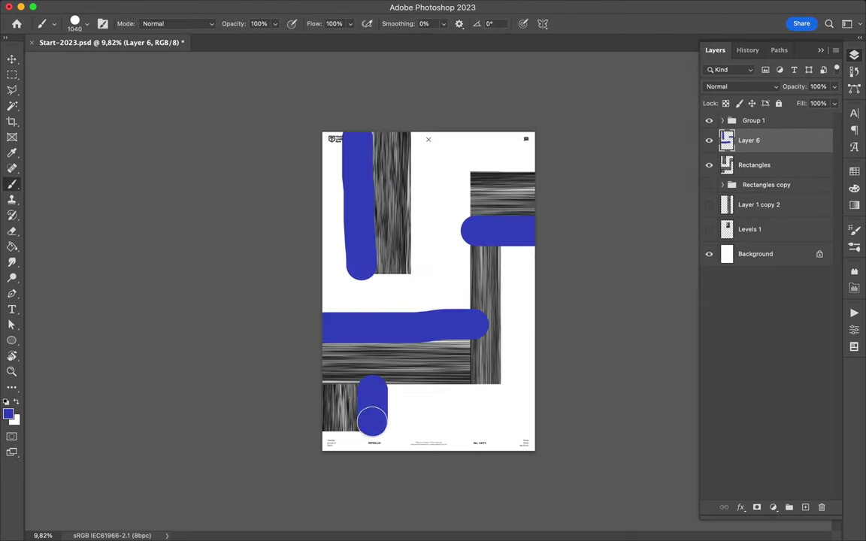
pyautogui.click(8, 414)
pyautogui.press('Return')
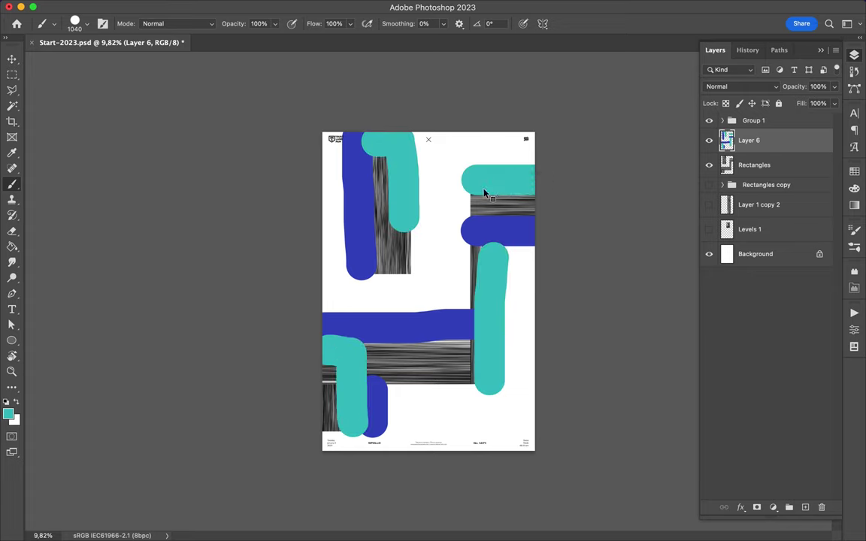
# Choose a yellow-green colour and paint strokes across the poster
pyautogui.click(7, 414)
pyautogui.moveTo(543, 139); pyautogui.dragTo(543, 185)
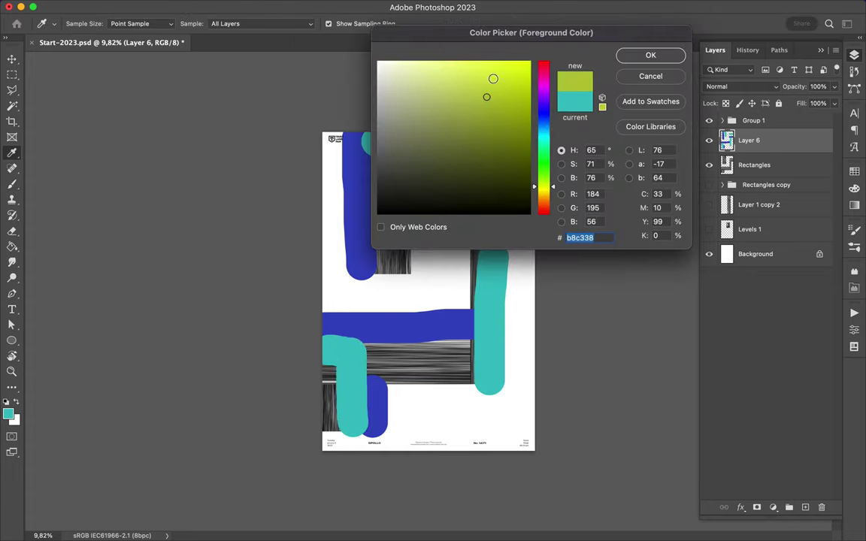
pyautogui.press('Return')
pyautogui.moveTo(364, 351); pyautogui.dragTo(471, 351)
pyautogui.moveTo(377, 162); pyautogui.dragTo(377, 282)
# Choose purple and paint a stroke at the bottom left
pyautogui.click(8, 413)
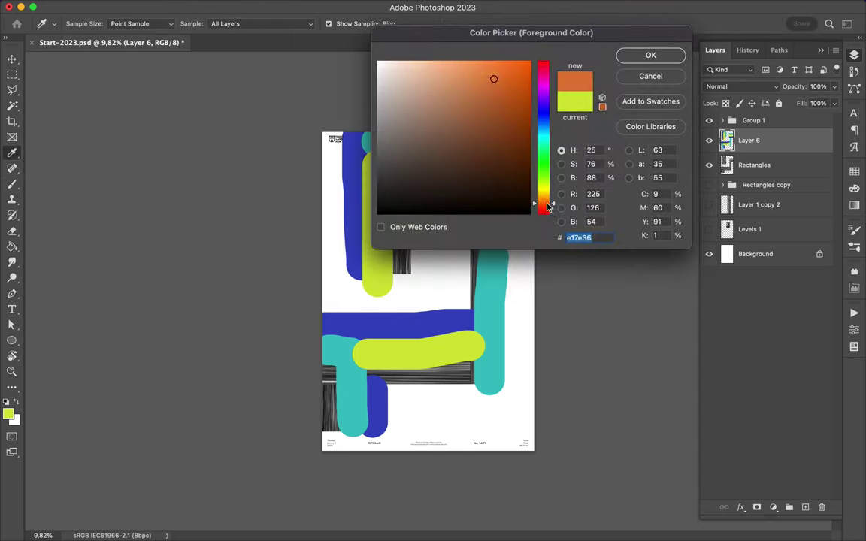
pyautogui.moveTo(541, 193); pyautogui.dragTo(541, 82)
pyautogui.click(650, 54)
pyautogui.moveTo(333, 365); pyautogui.dragTo(333, 443)
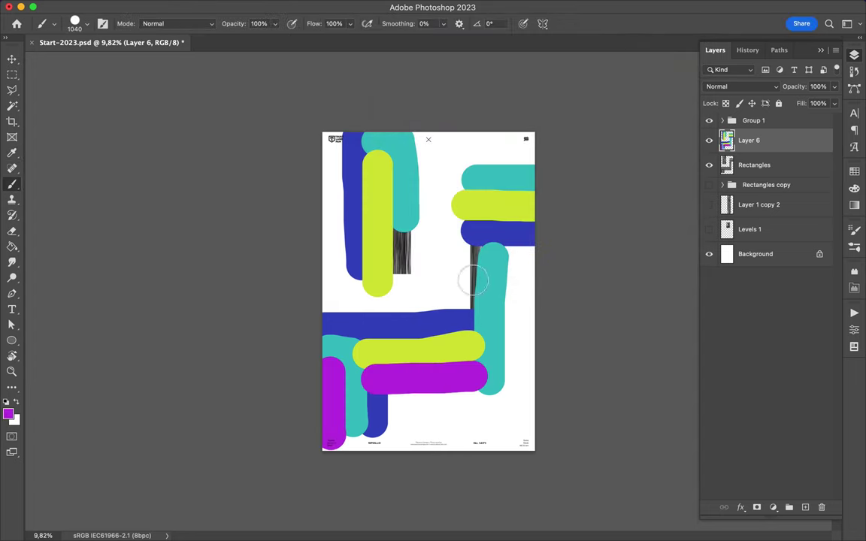
# Delete the stroke paint lying outside the rectangle shapes, then deselect
pyautogui.press('v')
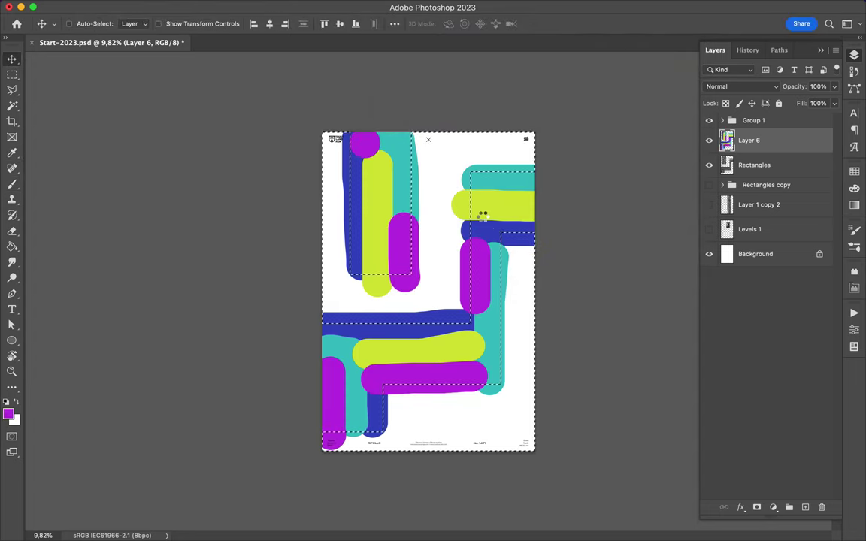
pyautogui.hotkey('ctrl', 'shift', 'i')
pyautogui.press('Delete')
pyautogui.hotkey('ctrl', 'd')
pyautogui.press('m')
# Apply a Gaussian Blur of radius 341.6 to the strokes and clear the selection
pyautogui.click(280, 6)
pyautogui.click(492, 207)
pyautogui.moveTo(698, 246); pyautogui.dragTo(730, 246)
pyautogui.press('Return')
pyautogui.click(759, 174)
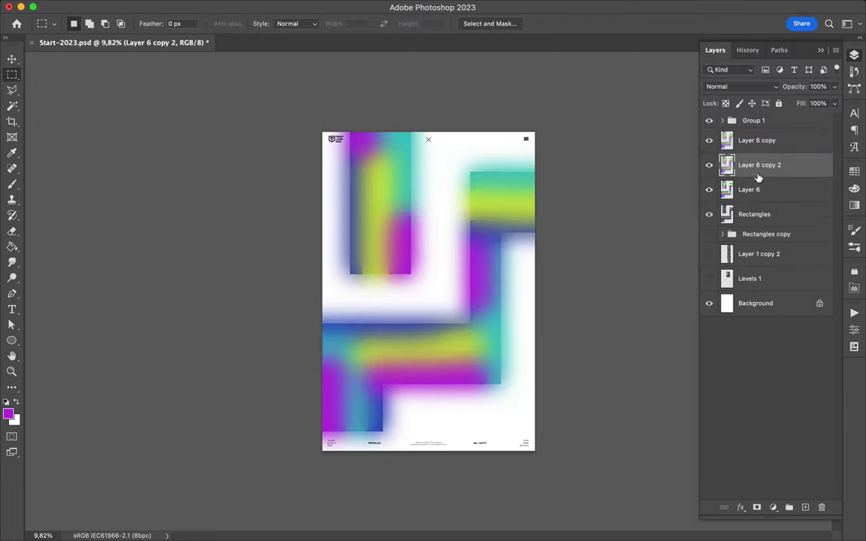
pyautogui.hotkey('ctrl', 'd')
# Set Layer 6 copy to Linear Dodge (Add), and Layer 6 and Layer 6 copy 2 to Darker Color
pyautogui.click(756, 140)
pyautogui.click(740, 86)
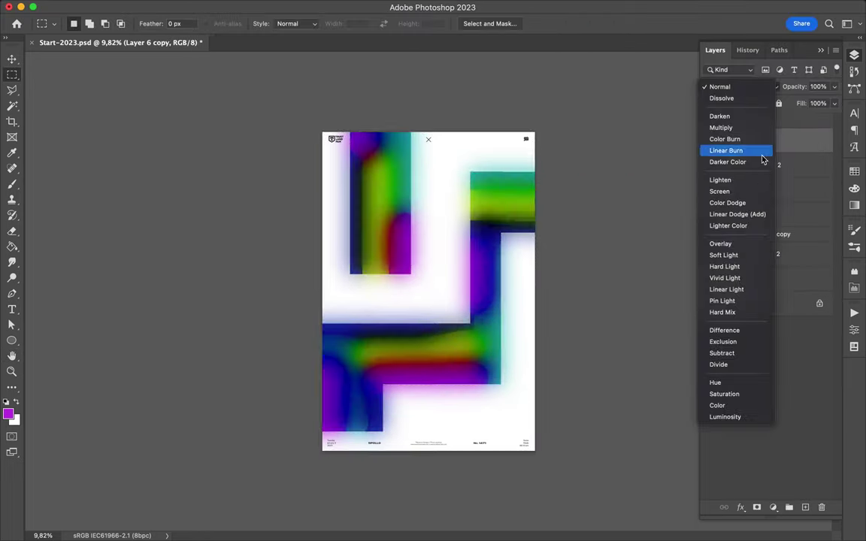
pyautogui.click(737, 214)
pyautogui.click(773, 189)
pyautogui.click(740, 87)
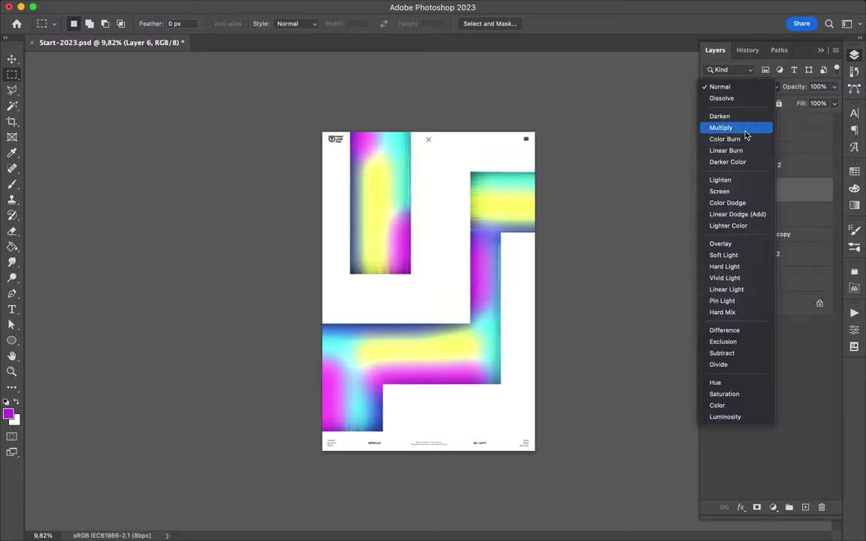
pyautogui.click(726, 162)
pyautogui.click(759, 167)
pyautogui.click(741, 86)
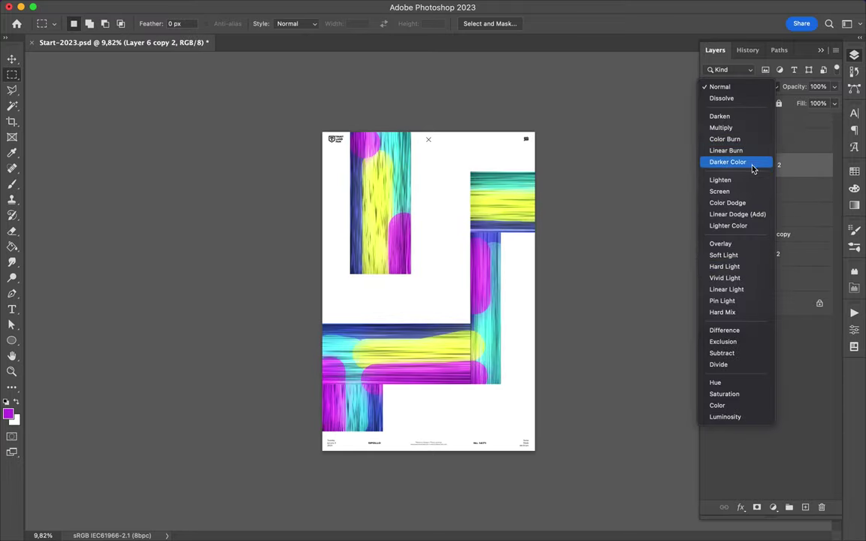
pyautogui.click(726, 163)
# Give Layer 6 another blend mode and hide it, change copy 2's mode, and set Layer 6 copy to Color Dodge
pyautogui.click(759, 189)
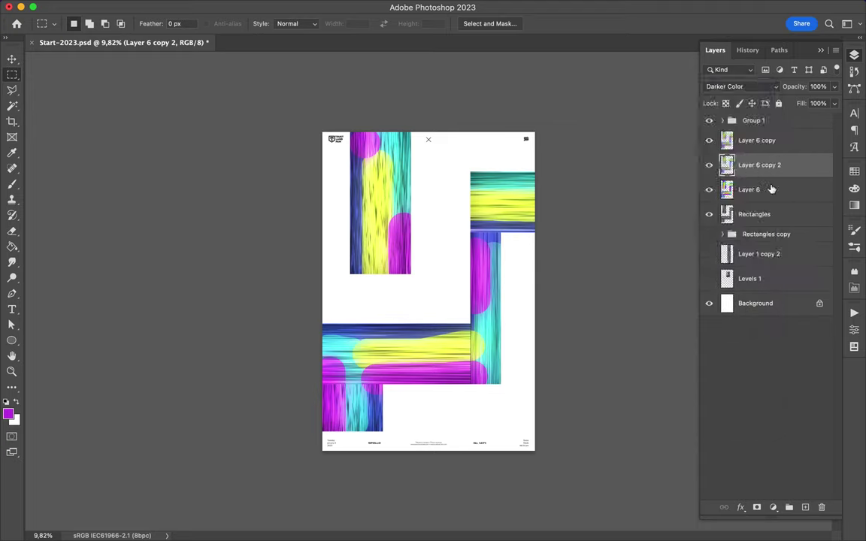
pyautogui.click(741, 86)
pyautogui.click(728, 87)
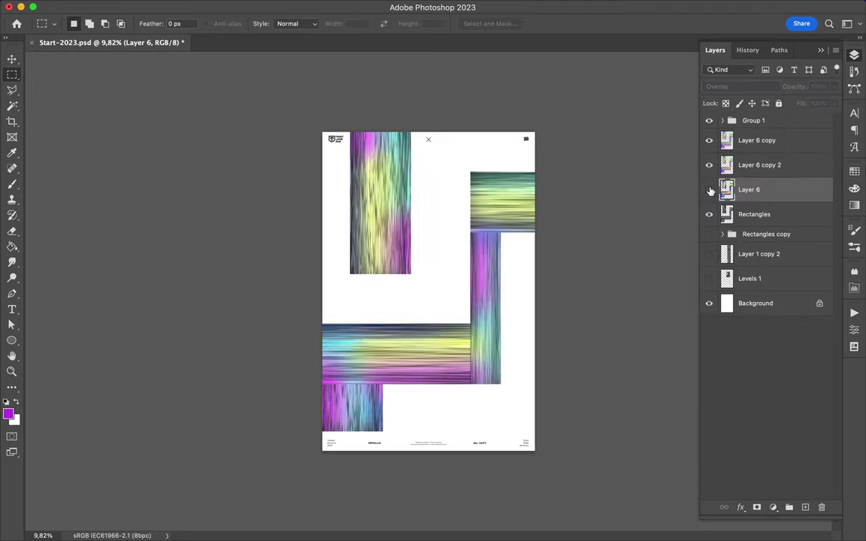
pyautogui.click(751, 167)
pyautogui.click(740, 86)
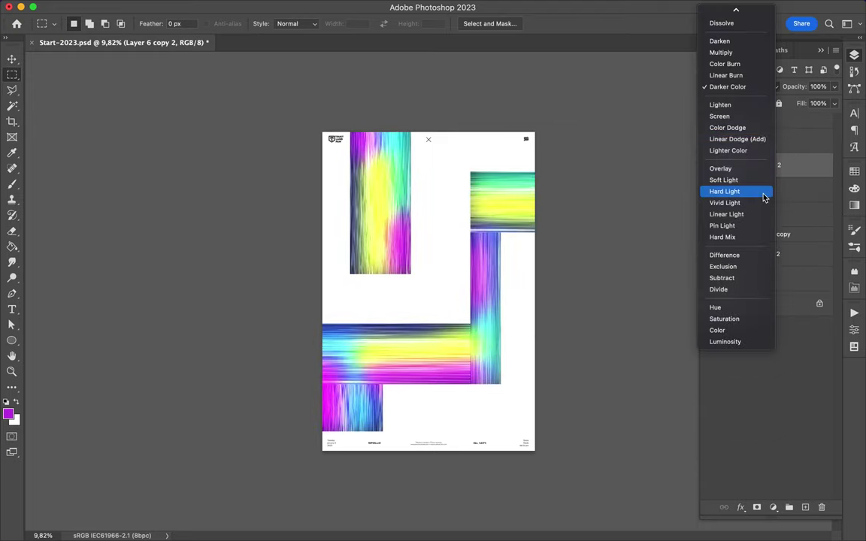
pyautogui.click(761, 175)
pyautogui.click(756, 140)
pyautogui.click(741, 87)
pyautogui.click(752, 72)
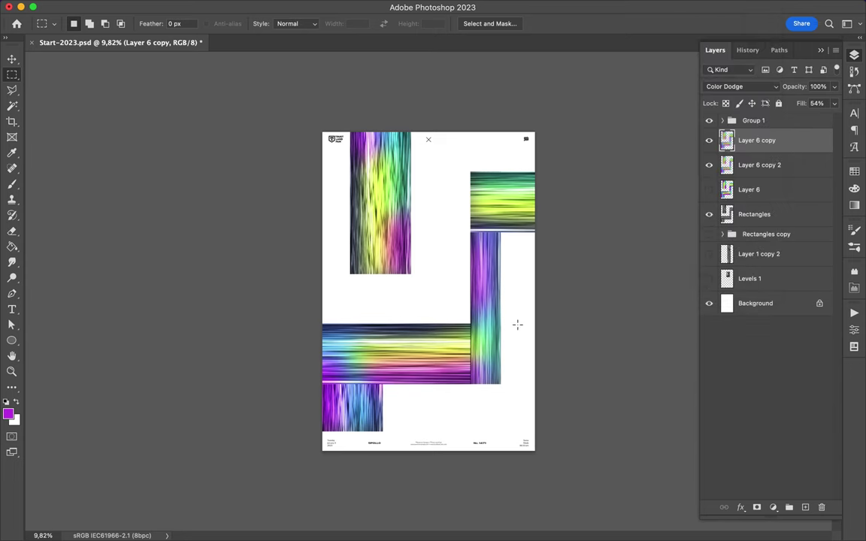
# Add a Levels adjustment above the Rectangles layer and adjust its input range
pyautogui.press('v')
pyautogui.click(754, 217)
pyautogui.click(773, 507)
pyautogui.click(714, 286)
pyautogui.moveTo(767, 436); pyautogui.dragTo(785, 421)
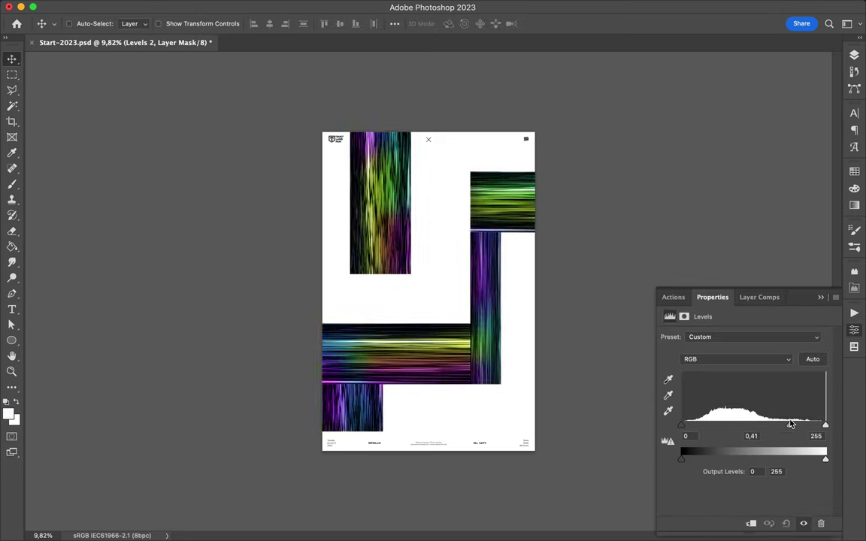
pyautogui.click(709, 217)
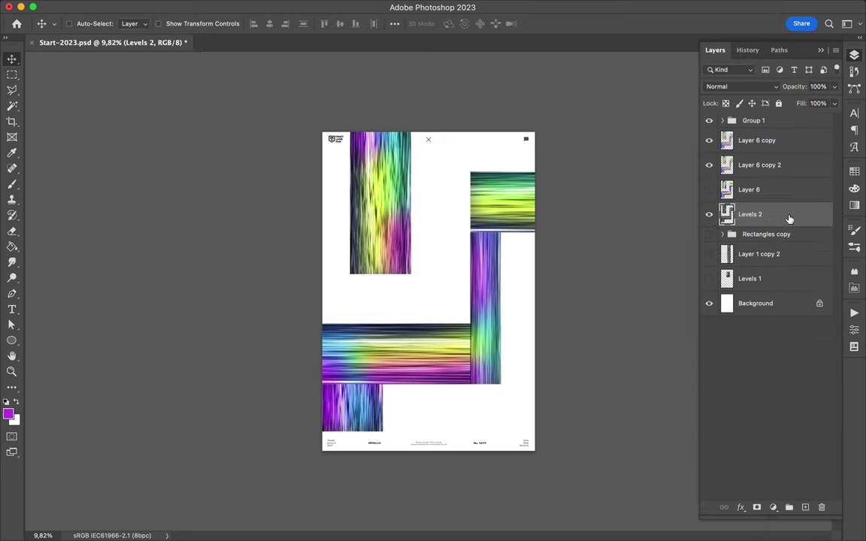
# Place a Levels 2 copy under Group 1 and set its blend mode to Lighter Color
pyautogui.moveTo(788, 218); pyautogui.dragTo(750, 139)
pyautogui.click(740, 86)
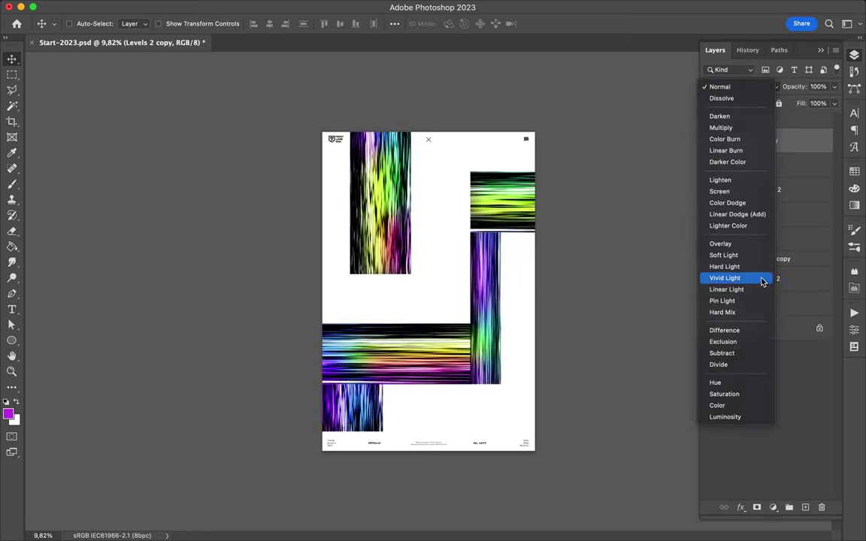
pyautogui.click(768, 417)
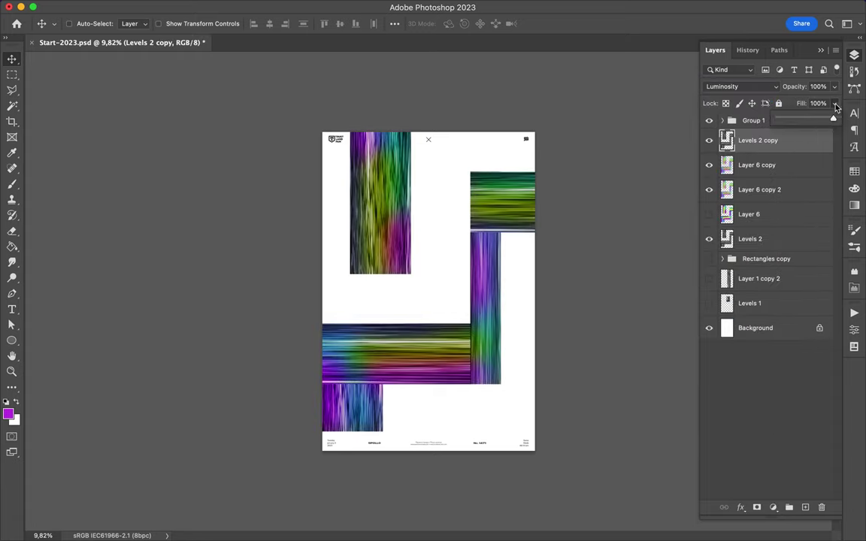
pyautogui.click(709, 140)
pyautogui.click(764, 85)
pyautogui.click(734, 54)
pyautogui.click(709, 140)
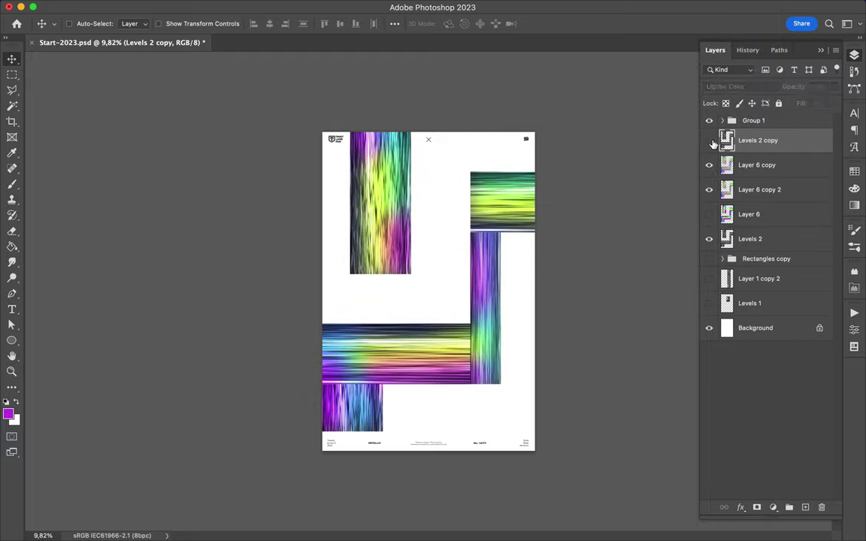
pyautogui.click(709, 141)
# Duplicate Layer 6 copy into Layer 6 copy 3 and Layer 6 copy 4
pyautogui.scroll(5, 513, 289)
pyautogui.scroll(-5, 513, 288)
pyautogui.hotkey('alt', '[')
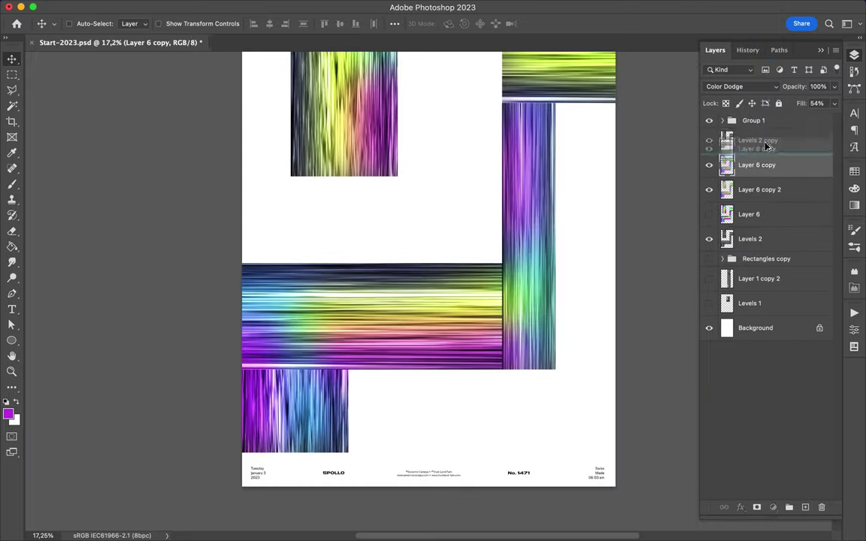
pyautogui.hotkey('ctrl', 'j')
pyautogui.hotkey('ctrl', ']')
pyautogui.hotkey('ctrl', 'j')
pyautogui.scroll(-1, 565, 290)
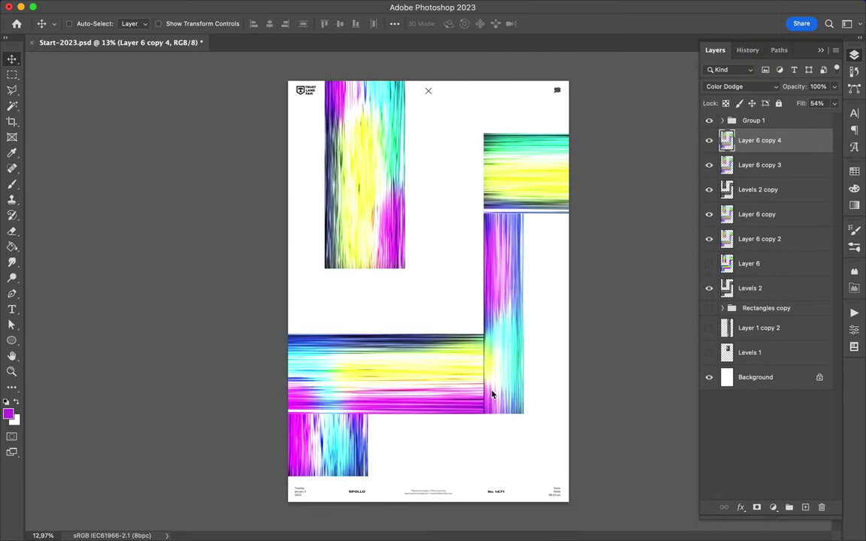
# Try Darker Color on Layer 6 copy 4, delete it, and adjust Layer 6 copy 3's fill
pyautogui.click(737, 86)
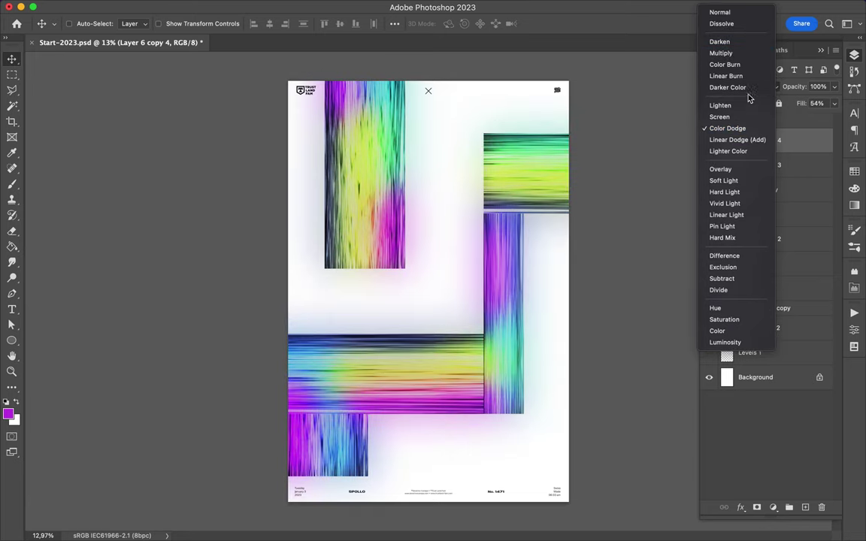
pyautogui.click(739, 87)
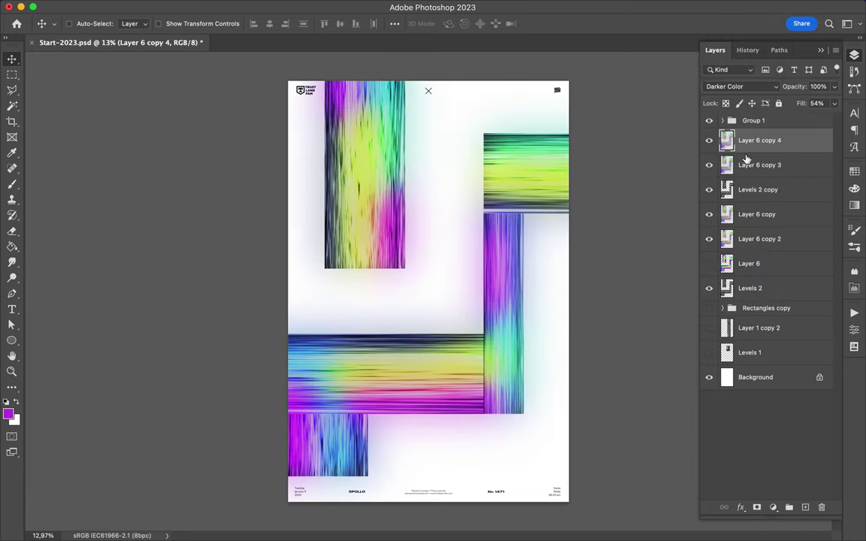
pyautogui.moveTo(752, 298); pyautogui.dragTo(756, 301)
pyautogui.press('BackSpace')
pyautogui.click(760, 140)
pyautogui.moveTo(834, 103); pyautogui.dragTo(792, 120)
# Show Layer 6 again, duplicate it, and set the new copy to Saturation
pyautogui.click(752, 238)
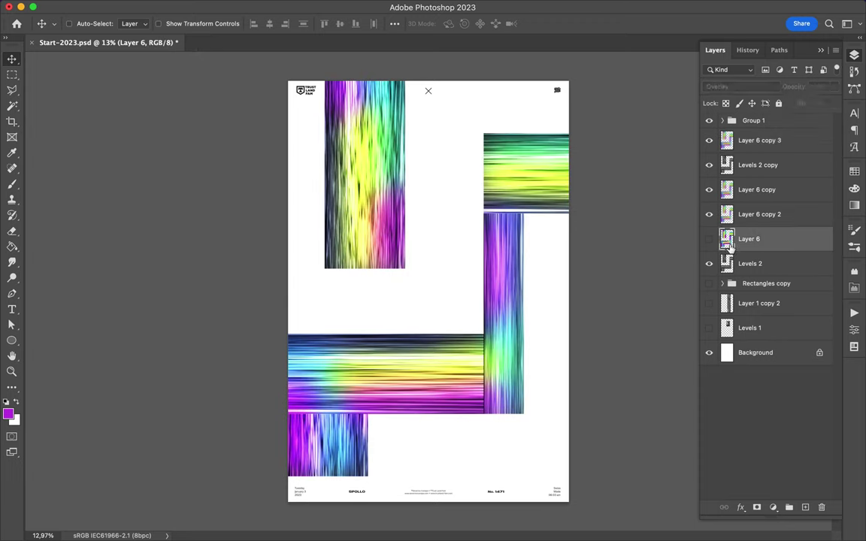
pyautogui.click(708, 238)
pyautogui.hotkey('ctrl', 'j')
pyautogui.click(740, 87)
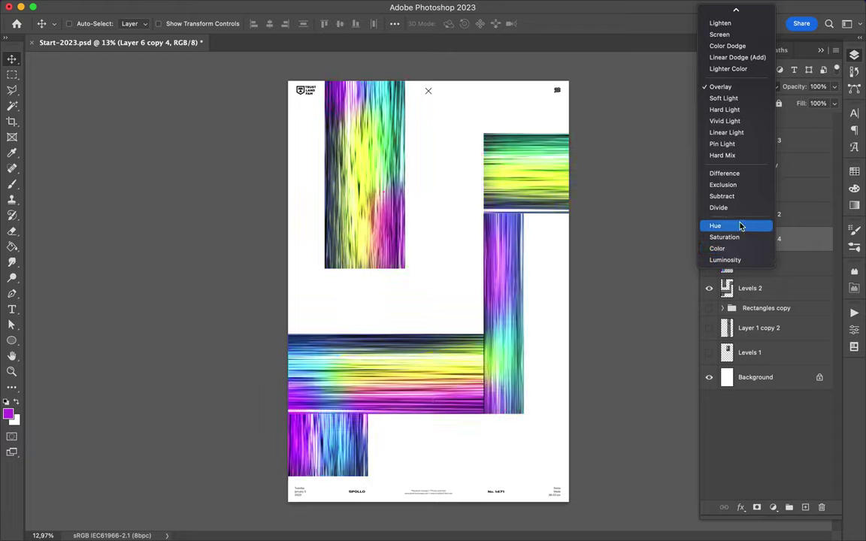
pyautogui.click(742, 237)
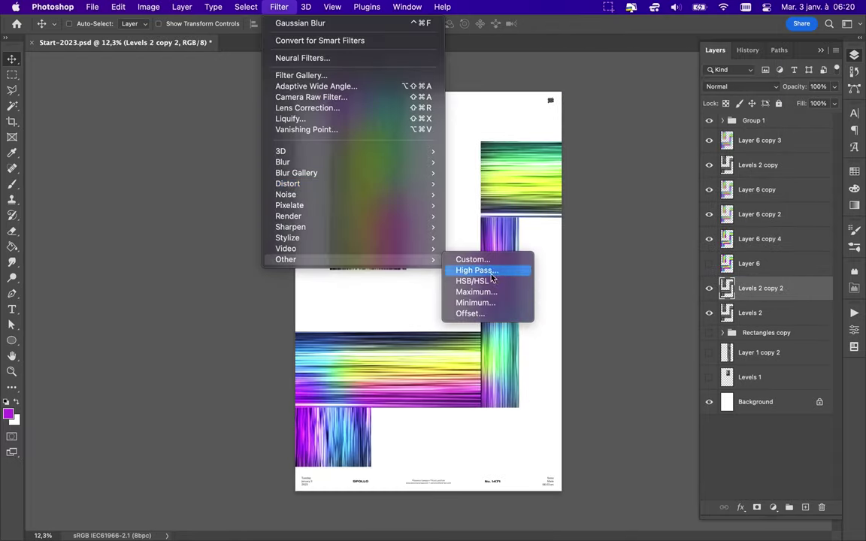
# Apply High Pass to Levels 2 copy 2, set it to Divide, and reduce its fill to a few percent
pyautogui.click(464, 273)
pyautogui.moveTo(77, 193); pyautogui.dragTo(99, 193)
pyautogui.click(163, 31)
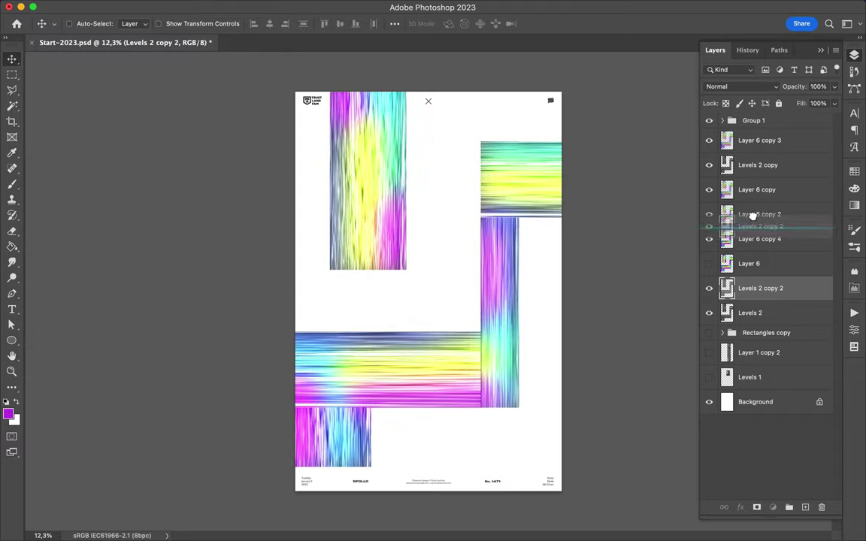
pyautogui.click(740, 87)
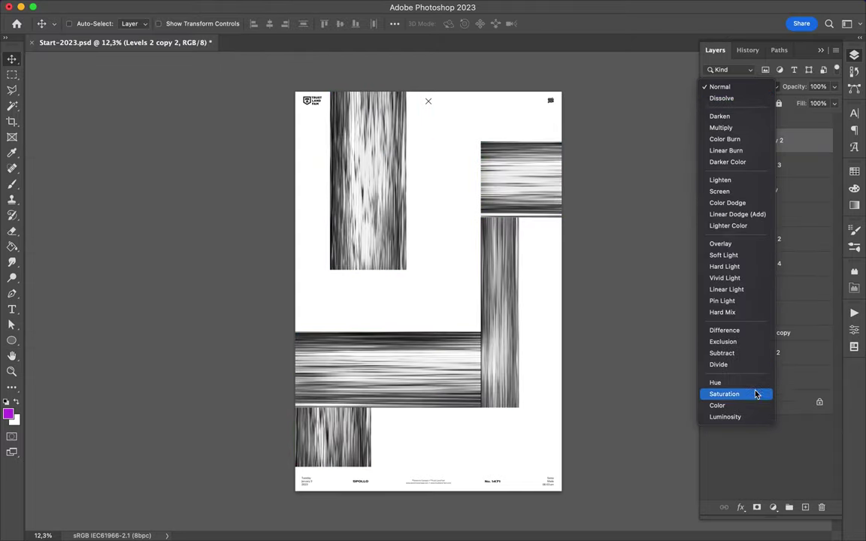
pyautogui.click(754, 365)
pyautogui.moveTo(813, 125)
pyautogui.mouseDown()
pyautogui.moveTo(782, 120)
pyautogui.moveTo(711, 297)
pyautogui.mouseUp()
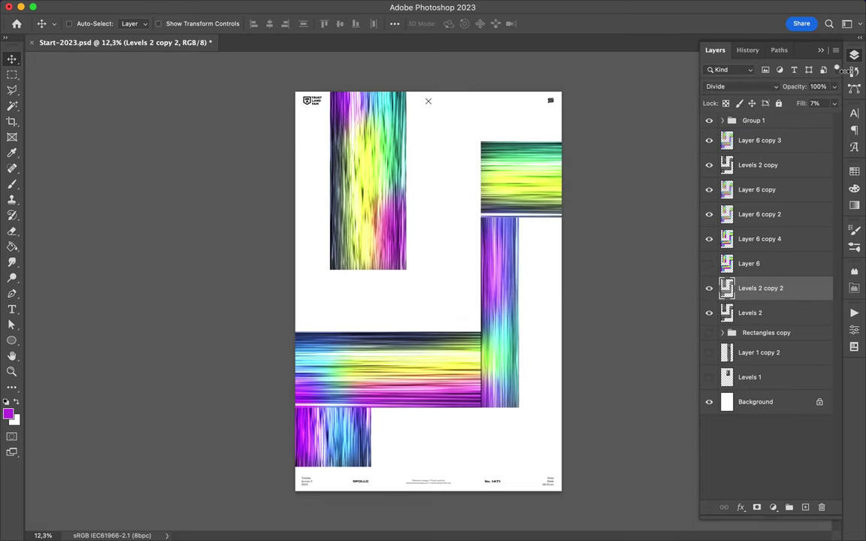
# Select the streak layers from Layer 6 copy 3 down to Levels 2 and group them
pyautogui.scroll(3, 460, 226)
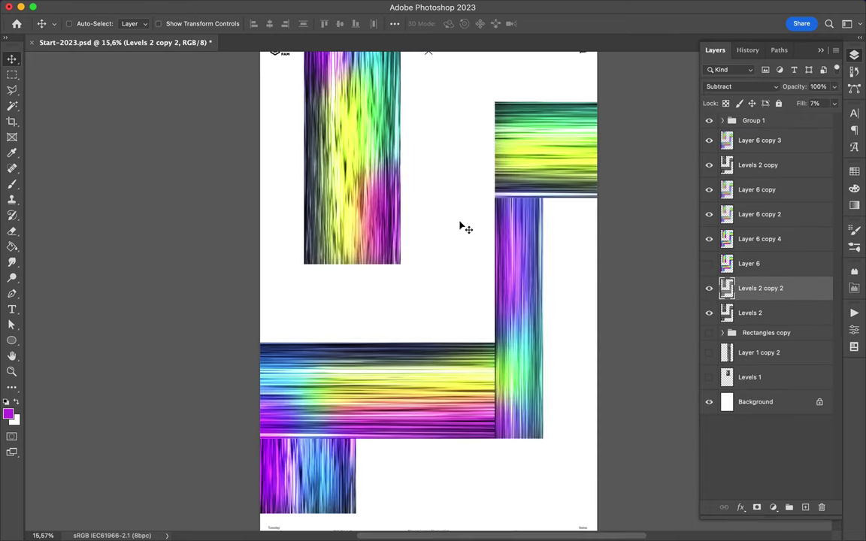
pyautogui.scroll(-2, 460, 225)
pyautogui.keyDown('shift'); pyautogui.click(762, 146); pyautogui.keyUp('shift')
pyautogui.hotkey('ctrl', 'g')
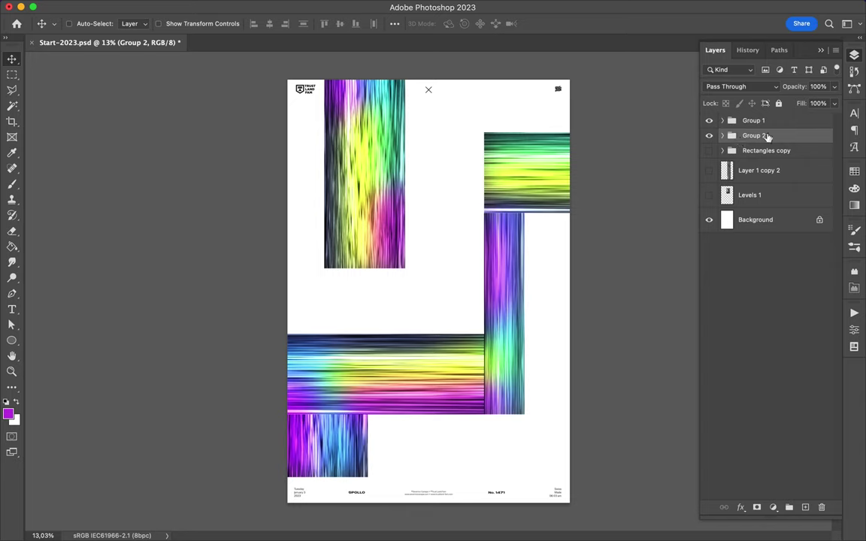
# Name the group 'Rectangle shape' and add a Hue/Saturation adjustment with hue +180
pyautogui.write('Layoutectangle shape')
pyautogui.press('Return')
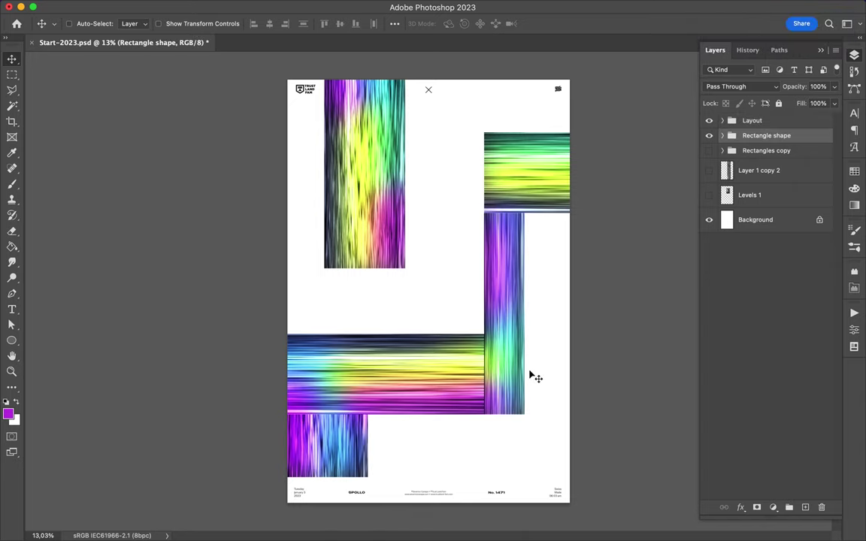
pyautogui.click(778, 510)
pyautogui.click(798, 373)
pyautogui.moveTo(744, 383)
pyautogui.mouseDown()
pyautogui.moveTo(840, 379)
pyautogui.moveTo(808, 381)
pyautogui.mouseUp()
pyautogui.click(854, 58)
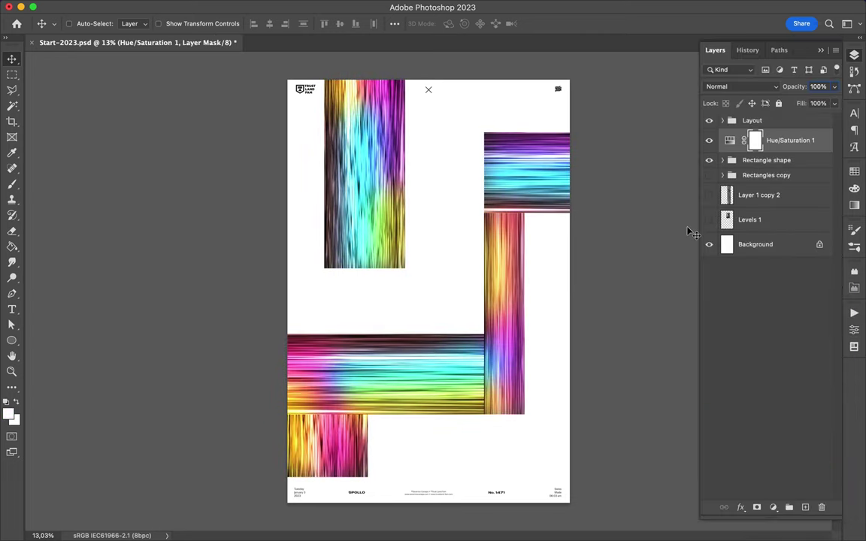
# Add a Channel Mixer above Rectangle shape and tweak the Green and Blue output channels
pyautogui.click(766, 160)
pyautogui.click(722, 160)
pyautogui.click(723, 160)
pyautogui.click(772, 508)
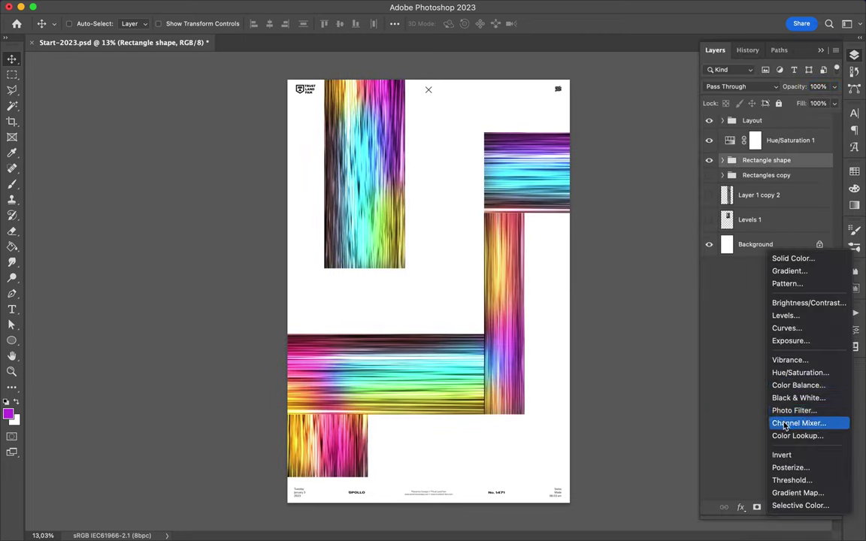
pyautogui.click(785, 423)
pyautogui.moveTo(744, 419)
pyautogui.mouseDown()
pyautogui.moveTo(736, 418)
pyautogui.moveTo(745, 419)
pyautogui.moveTo(747, 443)
pyautogui.mouseUp()
pyautogui.click(771, 350)
pyautogui.click(725, 338)
pyautogui.click(752, 350)
pyautogui.click(744, 363)
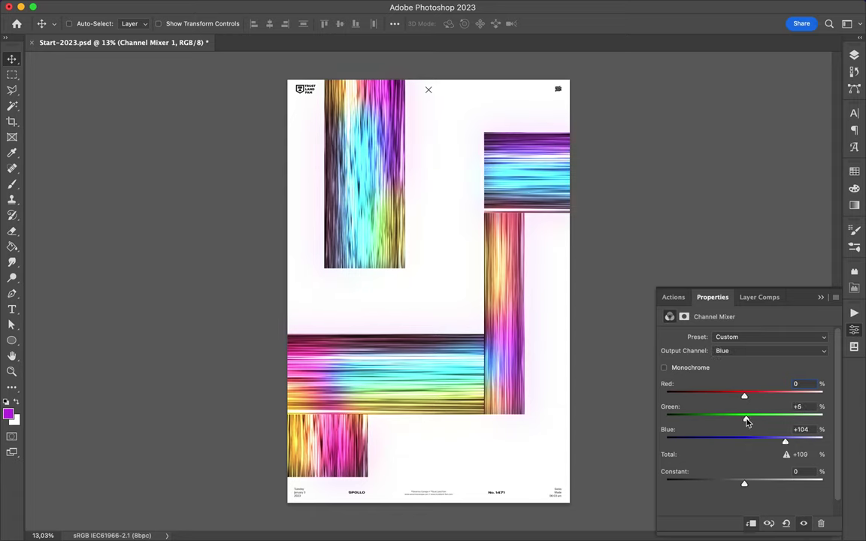
pyautogui.press('F7')
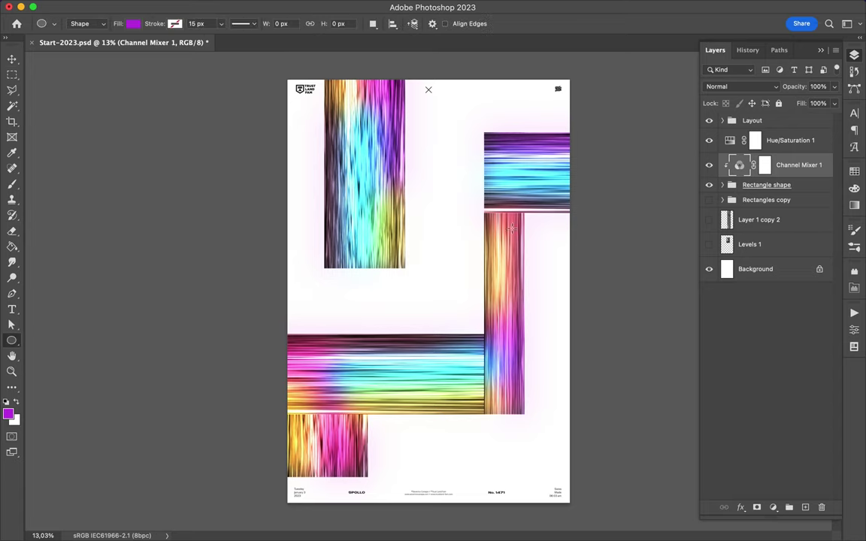
# Draw a tall white rectangle over the poster's right side and fit the poster on screen
pyautogui.hotkey('shift', 'u')
pyautogui.press('F7')
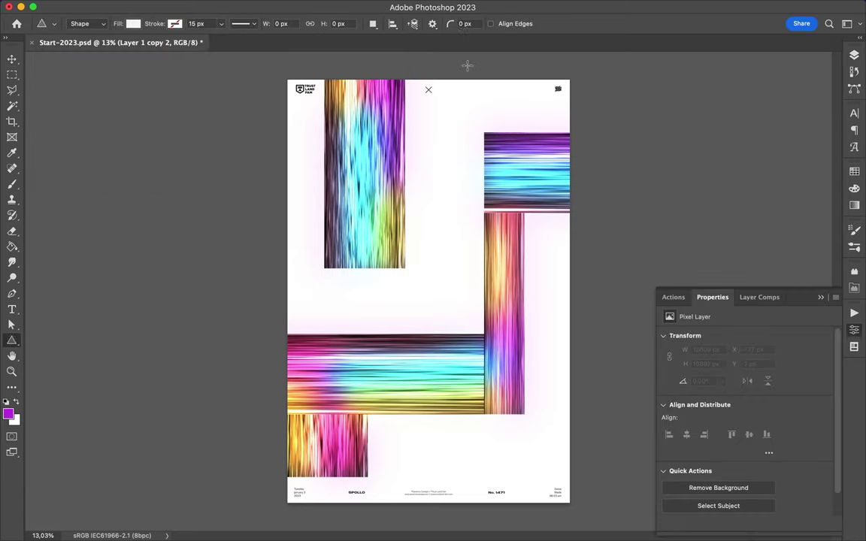
pyautogui.moveTo(578, 499); pyautogui.dragTo(583, 500)
pyautogui.scroll(5, 466, 150)
pyautogui.press('v')
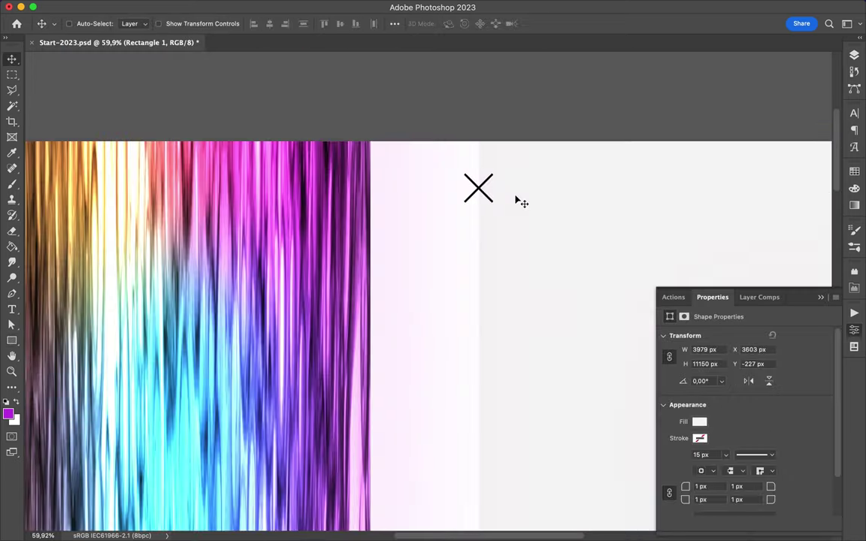
pyautogui.scroll(5, 507, 209)
pyautogui.scroll(3, 496, 225)
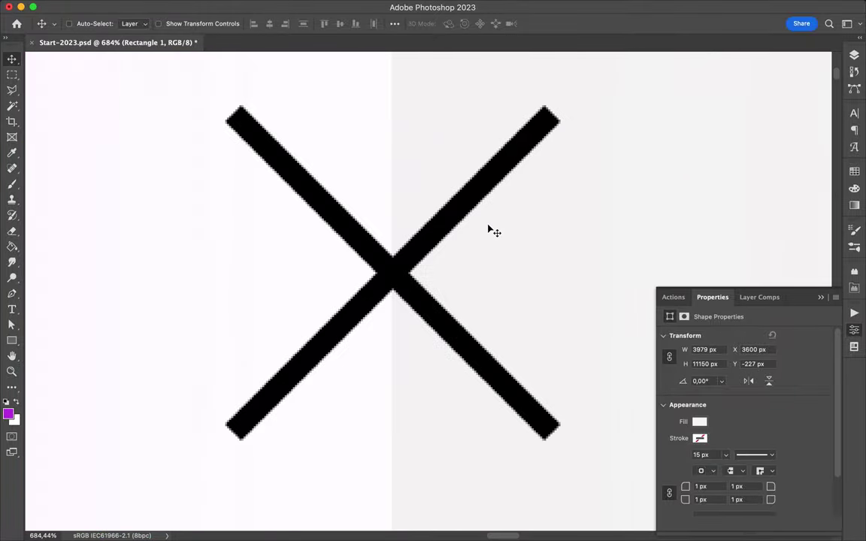
pyautogui.hotkey('ctrl', '0')
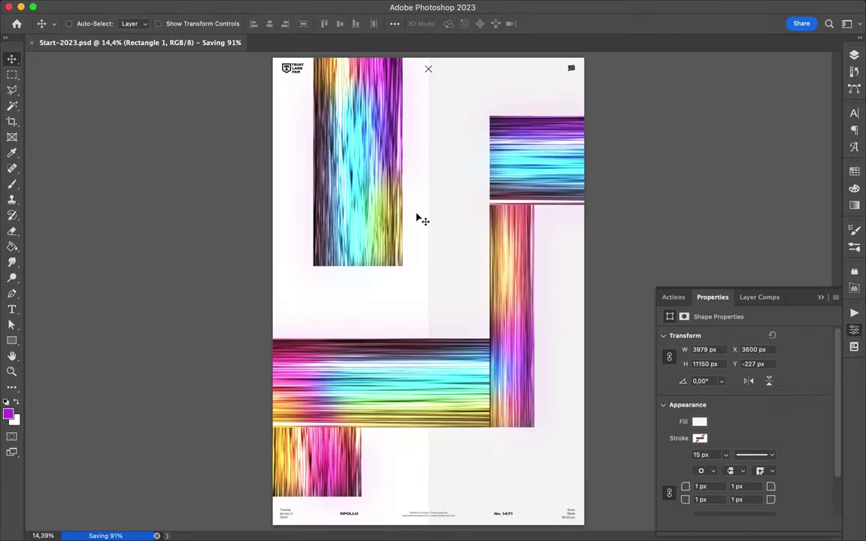
# Sample a pink colour from the streaks and start a text line below the left streak
pyautogui.moveTo(507, 279); pyautogui.dragTo(535, 268)
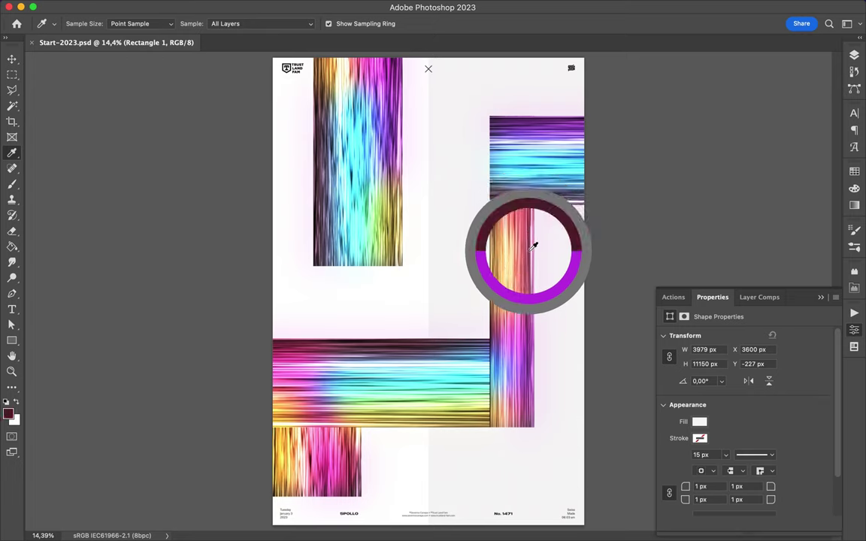
pyautogui.press('t')
pyautogui.click(323, 302)
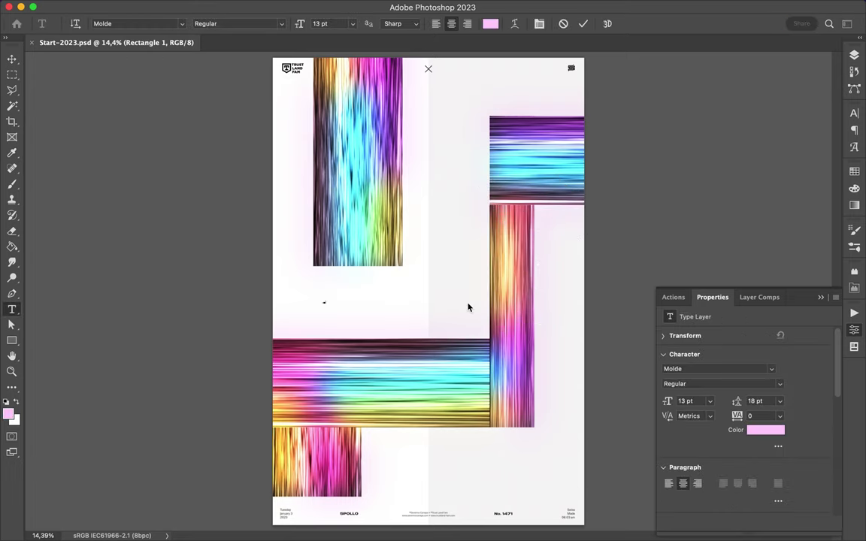
# Resize the 2023 text, set it to TT Travels DemiBold, and save the document
pyautogui.hotkey('ctrl', 't')
pyautogui.press('Return')
pyautogui.click(854, 55)
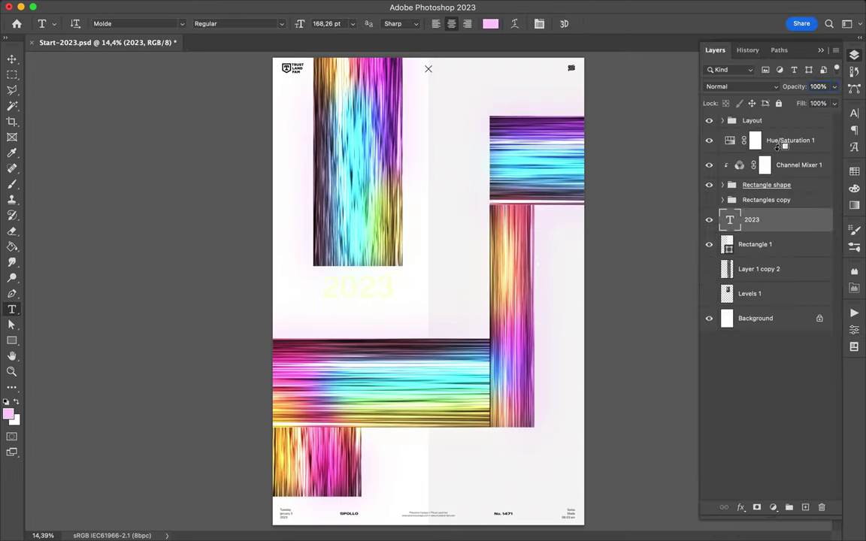
pyautogui.click(854, 113)
pyautogui.click(779, 130)
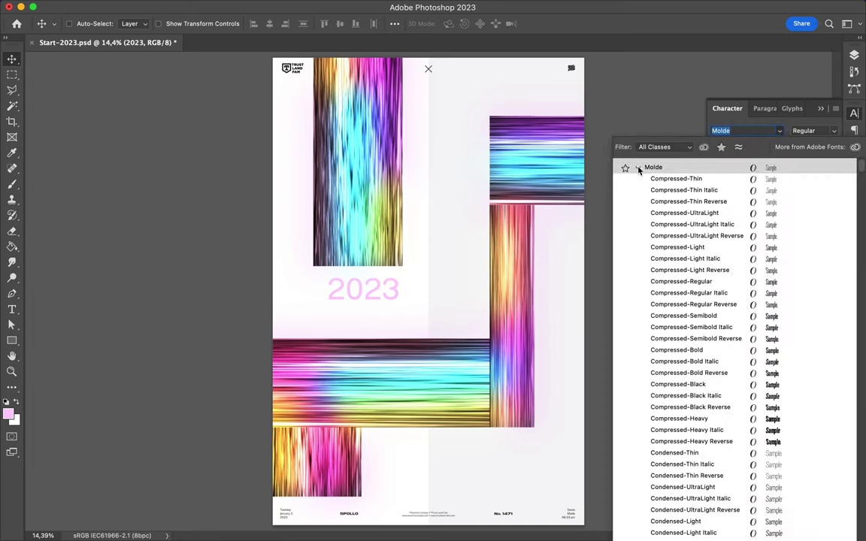
pyautogui.click(659, 179)
pyautogui.click(812, 130)
pyautogui.click(714, 173)
pyautogui.hotkey('ctrl', 's')
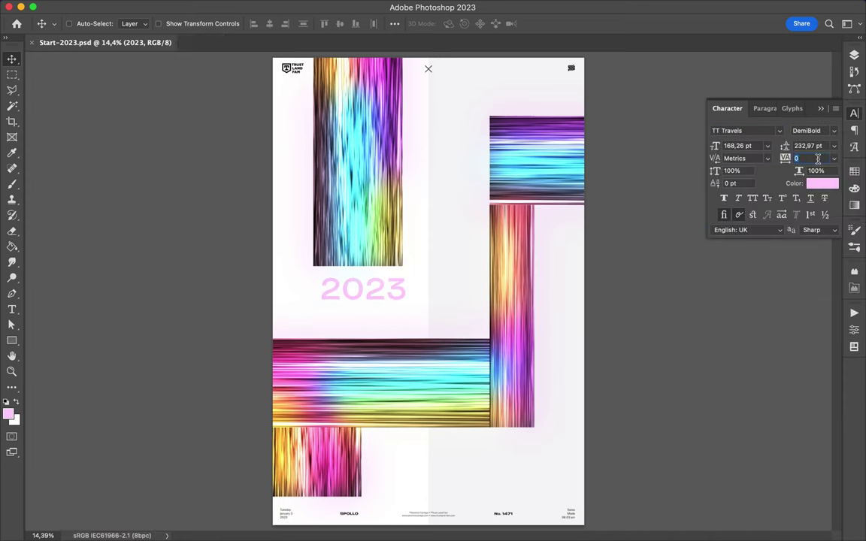
# Stack the 2023 lines, then duplicate the text up and right for editing
pyautogui.doubleClick(359, 285)
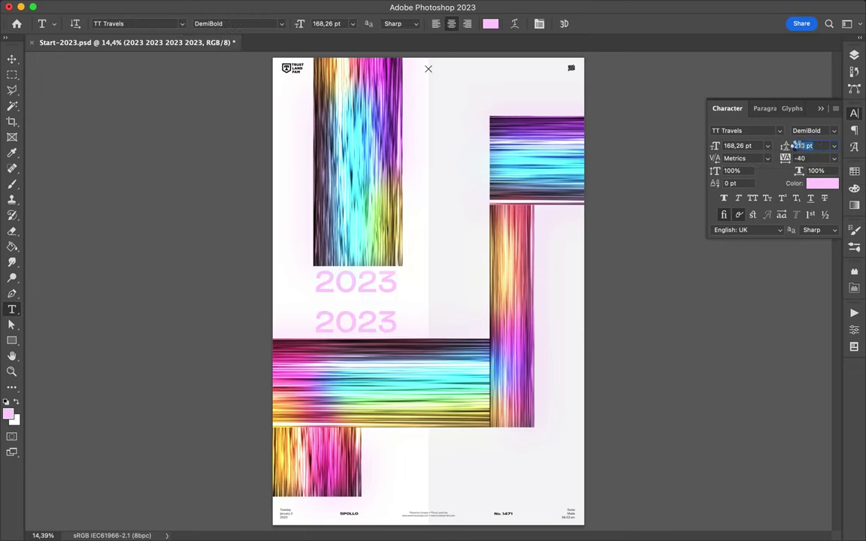
pyautogui.press('v')
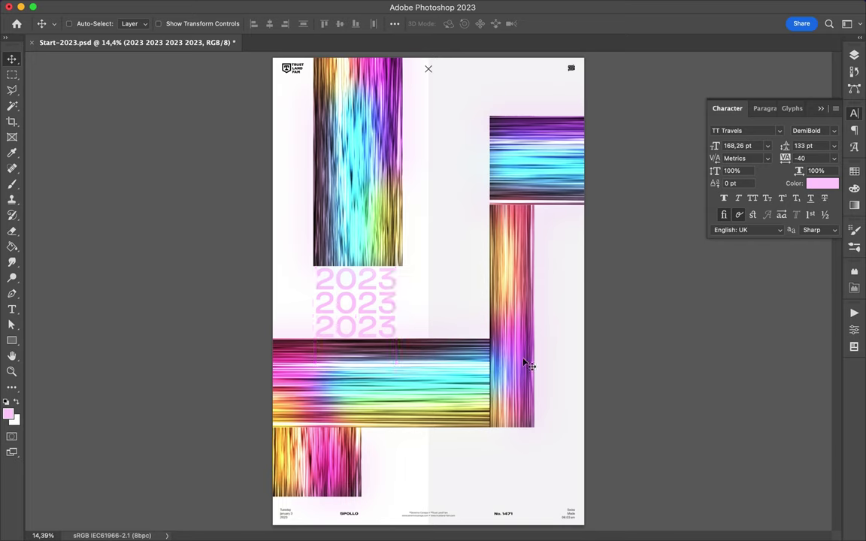
pyautogui.press('v')
pyautogui.moveTo(387, 286); pyautogui.dragTo(476, 204)
pyautogui.doubleClick(476, 205)
# Type LIQUID, colour it dark purple, and move it beside the bottom-left streak
pyautogui.write('LIQUID')
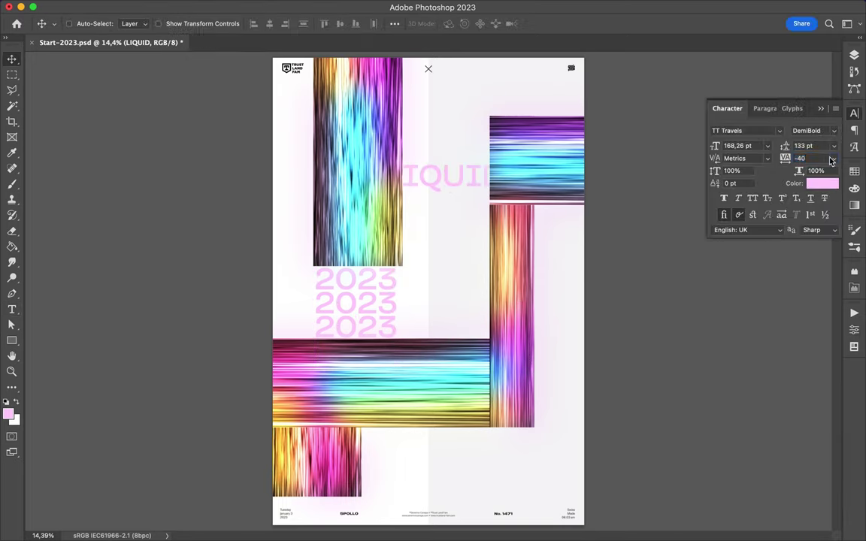
pyautogui.write('i')
pyautogui.moveTo(363, 174)
pyautogui.mouseDown()
pyautogui.moveTo(362, 129)
pyautogui.moveTo(541, 128)
pyautogui.mouseUp()
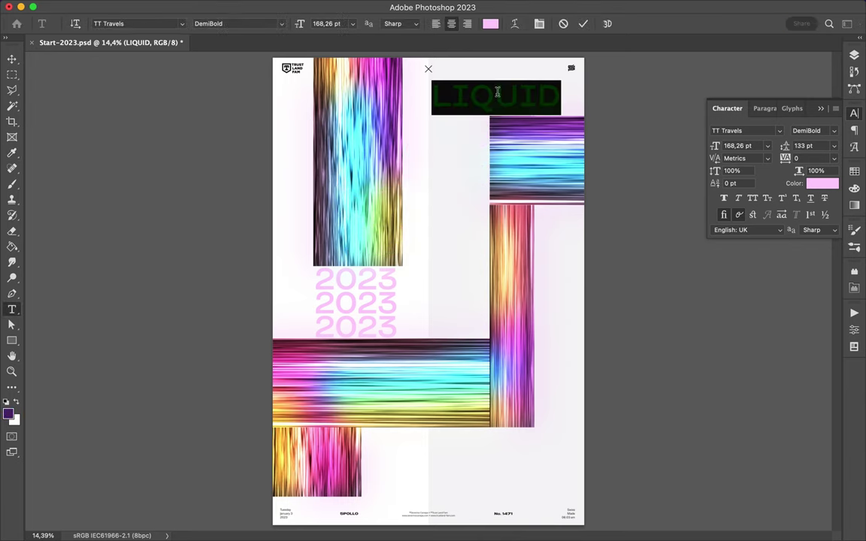
pyautogui.click(853, 172)
pyautogui.click(711, 203)
pyautogui.moveTo(537, 106)
pyautogui.mouseDown()
pyautogui.moveTo(519, 164)
pyautogui.moveTo(485, 464)
pyautogui.moveTo(446, 235)
pyautogui.mouseUp()
# Duplicate LIQUID, then rotate the copy vertical and enlarge it
pyautogui.click(395, 24)
pyautogui.click(441, 147)
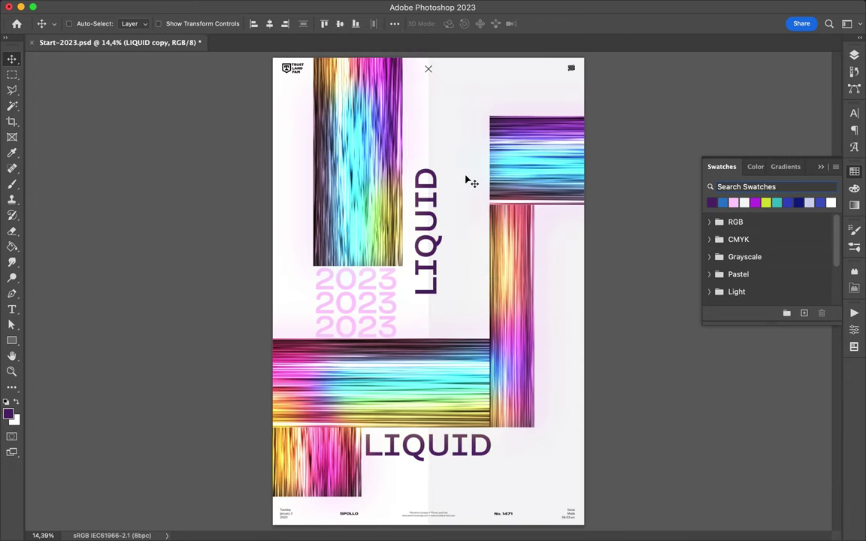
pyautogui.hotkey('ctrl', 't')
pyautogui.moveTo(440, 178); pyautogui.dragTo(450, 209)
pyautogui.press('Return')
# Fill the vertical LIQUID white, place another copy at the left edge, and sample cyan
pyautogui.press('d')
pyautogui.press('x')
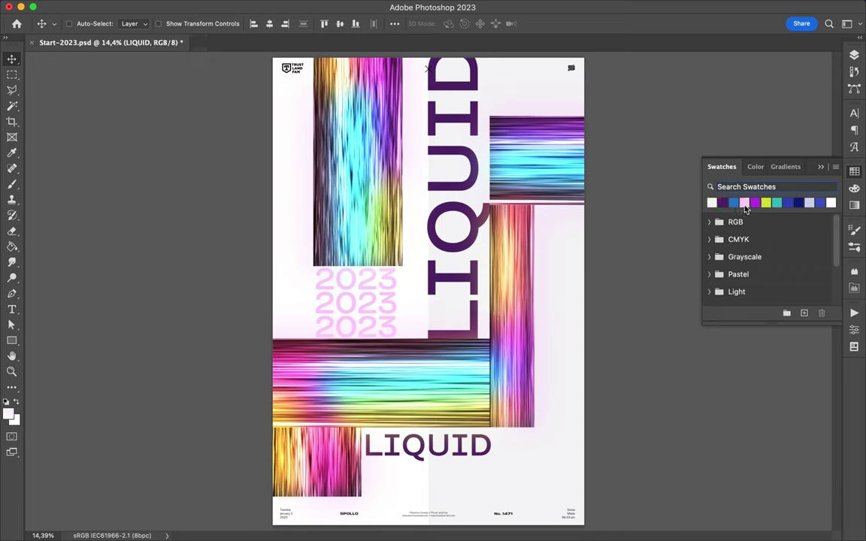
pyautogui.hotkey('alt', 'BackSpace')
pyautogui.moveTo(445, 249); pyautogui.dragTo(298, 178)
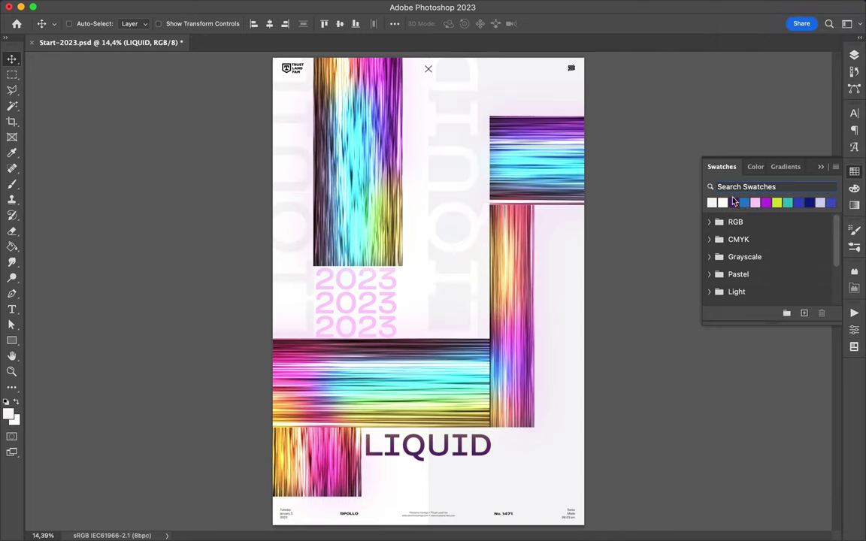
pyautogui.press('i')
pyautogui.click(512, 160)
pyautogui.press('p')
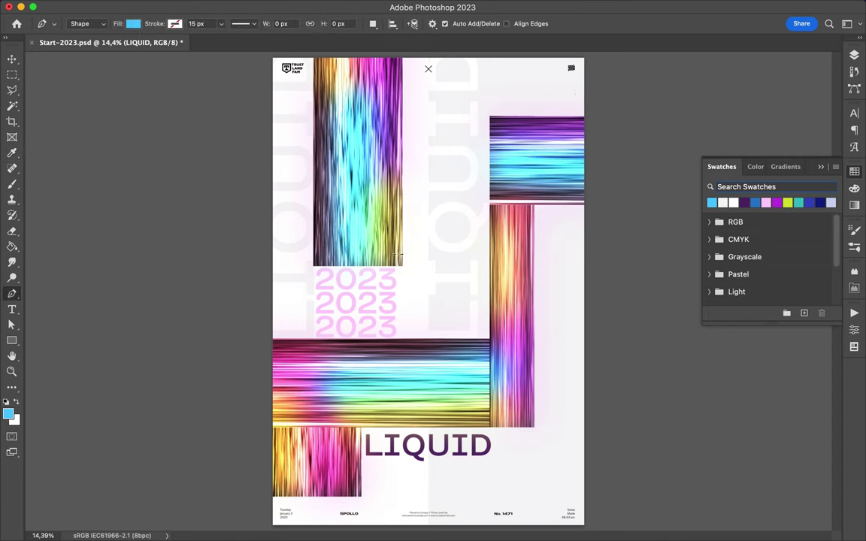
pyautogui.click(460, 264)
pyautogui.press('a')
pyautogui.click(854, 55)
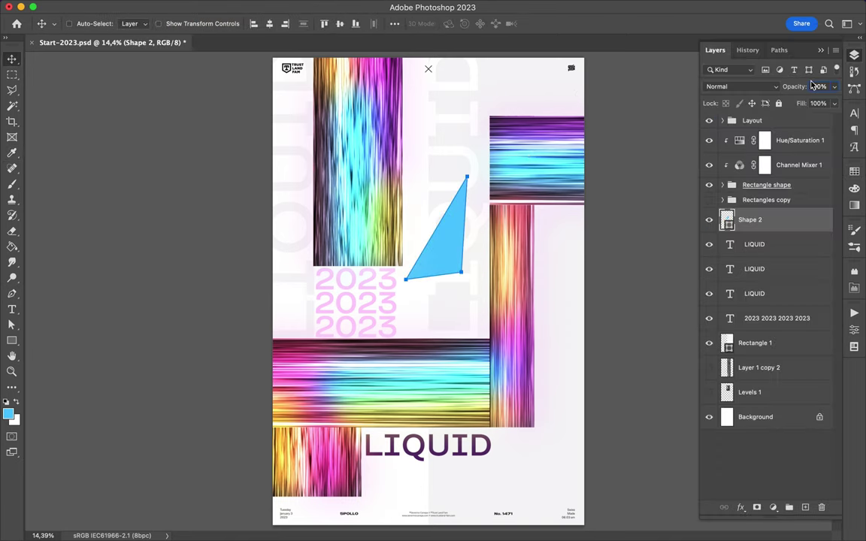
pyautogui.click(833, 103)
pyautogui.moveTo(781, 119); pyautogui.dragTo(854, 139)
pyautogui.click(854, 171)
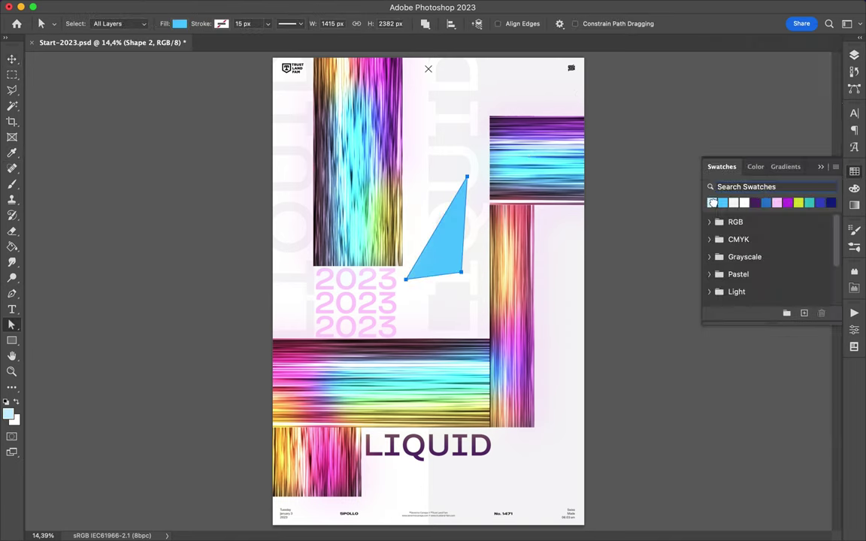
pyautogui.press('v')
pyautogui.moveTo(441, 277); pyautogui.dragTo(423, 252)
pyautogui.moveTo(489, 194); pyautogui.dragTo(572, 143)
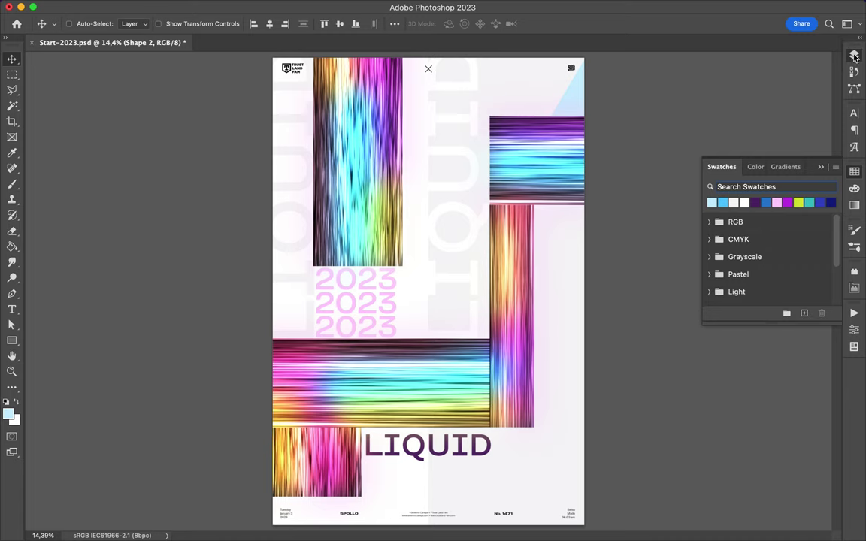
pyautogui.click(853, 55)
pyautogui.press('Delete')
pyautogui.press('u')
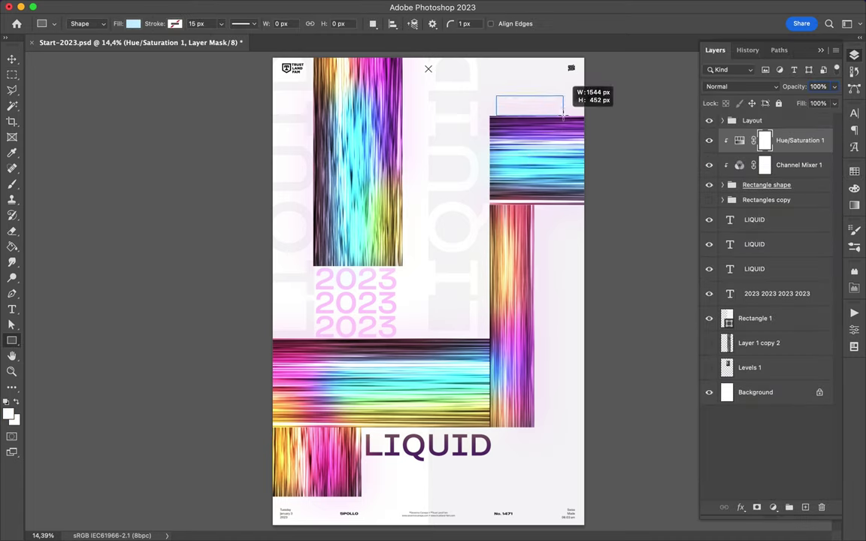
pyautogui.moveTo(493, 94); pyautogui.dragTo(571, 119)
pyautogui.press('v')
pyautogui.hotkey('ctrl', 'z')
pyautogui.click(360, 233)
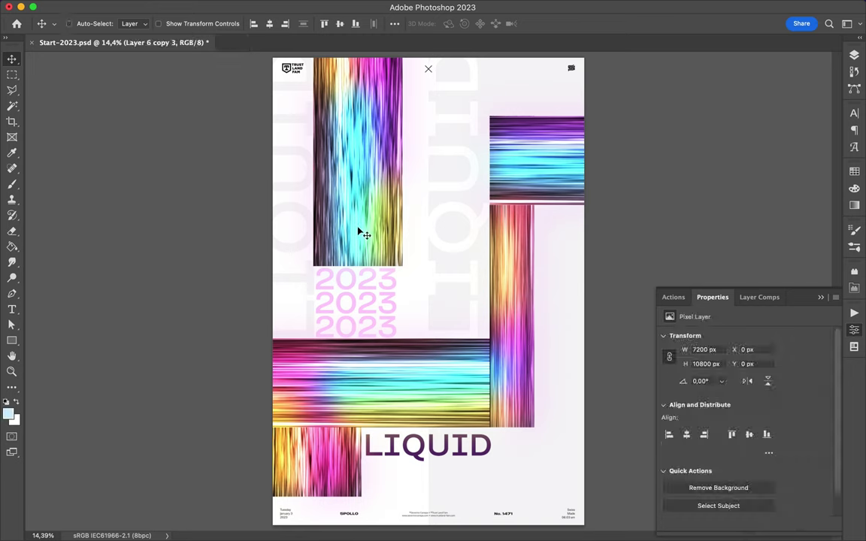
# Widen the stacked 2023 text's letter spacing and Free Transform the LIQUID title smaller
pyautogui.click(854, 113)
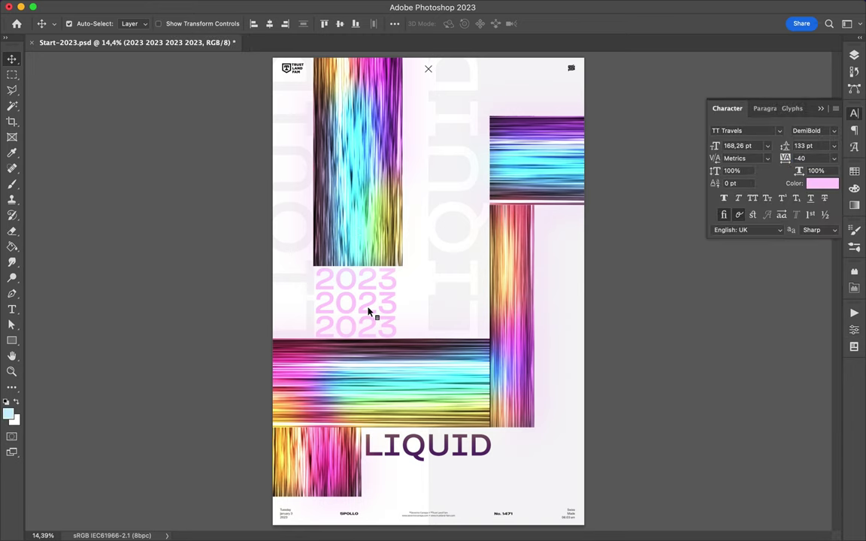
pyautogui.hotkey('shift', 'Up')
pyautogui.hotkey('shift', 'Up')
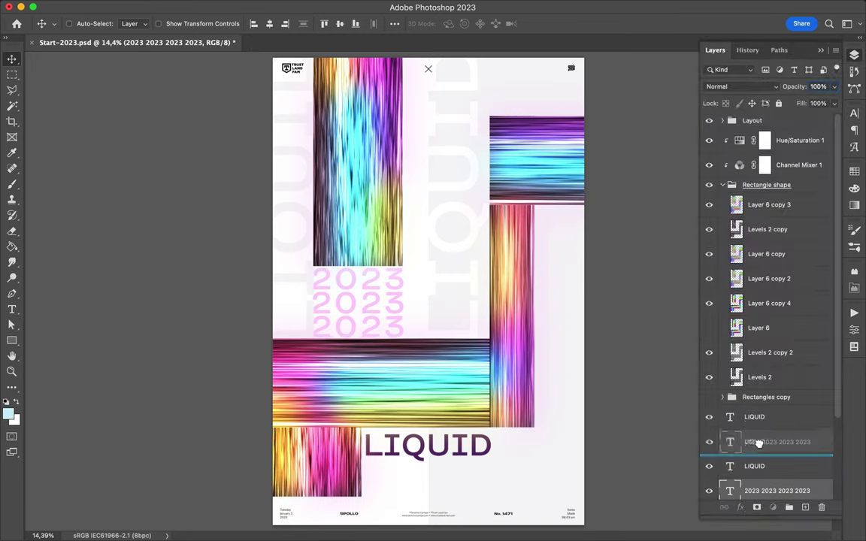
pyautogui.click(451, 451)
pyautogui.hotkey('ctrl', 't')
pyautogui.moveTo(491, 458); pyautogui.dragTo(472, 450)
pyautogui.press('Return')
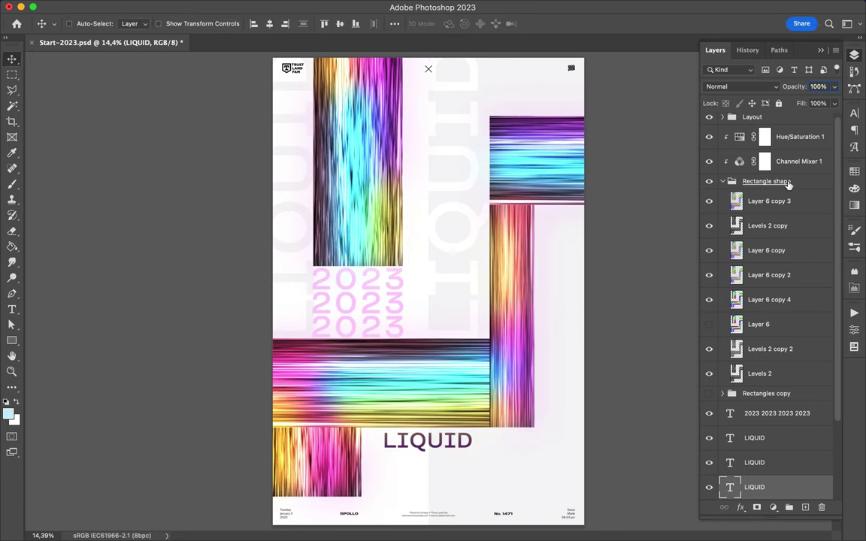
# Set the LIQUID title's tracking to 280 in the Character panel
pyautogui.click(855, 113)
pyautogui.click(823, 157)
pyautogui.write('200')
pyautogui.press('Return')
pyautogui.write('280')
pyautogui.press('Return')
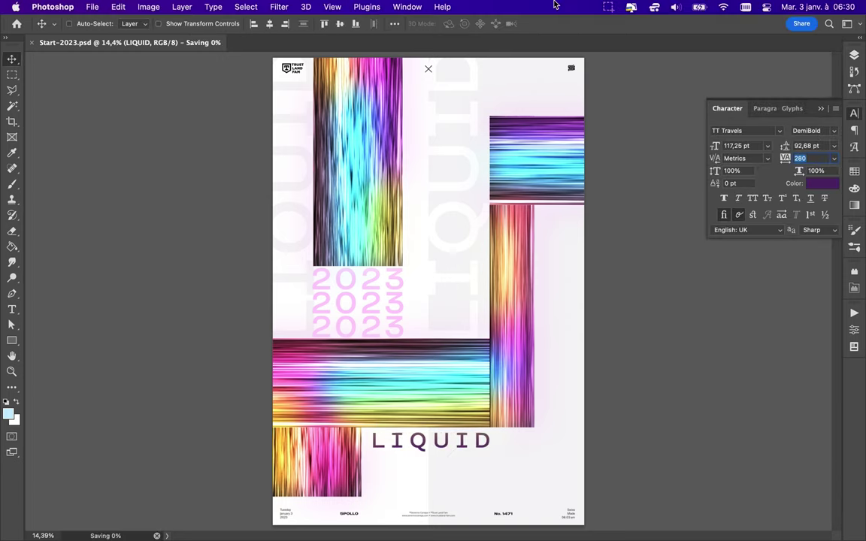
# Draw a square filled #000000 at the rainbow panel's lower-right corner
pyautogui.press('u')
pyautogui.moveTo(404, 254); pyautogui.dragTo(403, 254)
pyautogui.click(133, 23)
pyautogui.write('000000')
pyautogui.press('Return')
pyautogui.press('v')
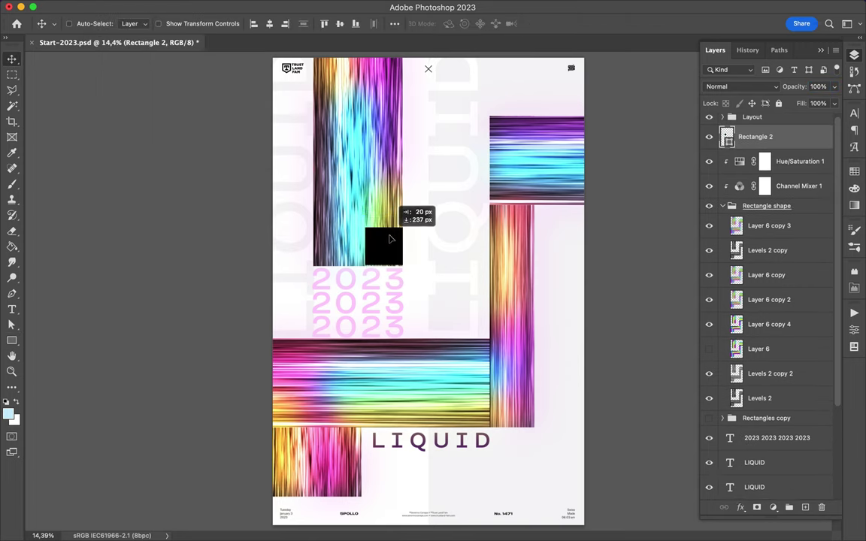
pyautogui.scroll(3, 406, 230)
pyautogui.scroll(2, 406, 229)
pyautogui.scroll(2, 406, 229)
pyautogui.hotkey('ctrl', '0')
# Duplicate the black square and give the copy a Gaussian Blur of about 50 px
pyautogui.hotkey('ctrl', 'j')
pyautogui.click(280, 6)
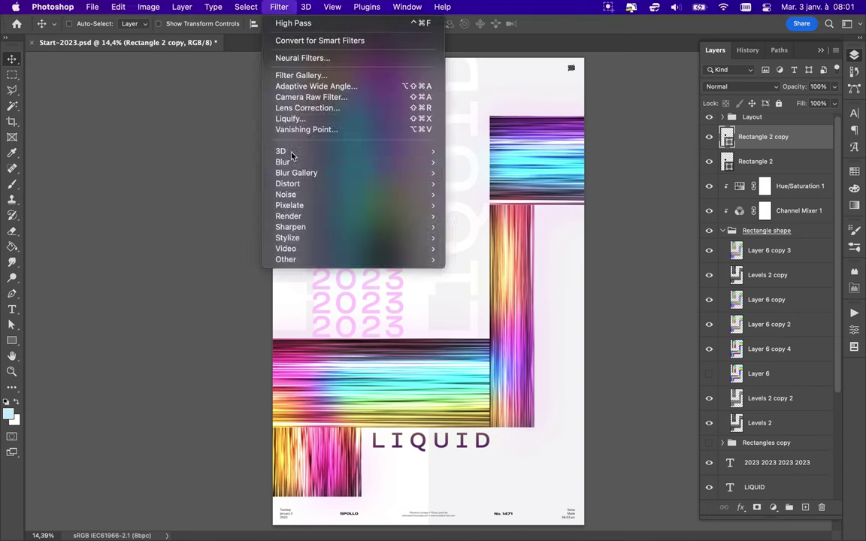
pyautogui.click(289, 162)
pyautogui.click(406, 206)
pyautogui.moveTo(731, 246); pyautogui.dragTo(692, 248)
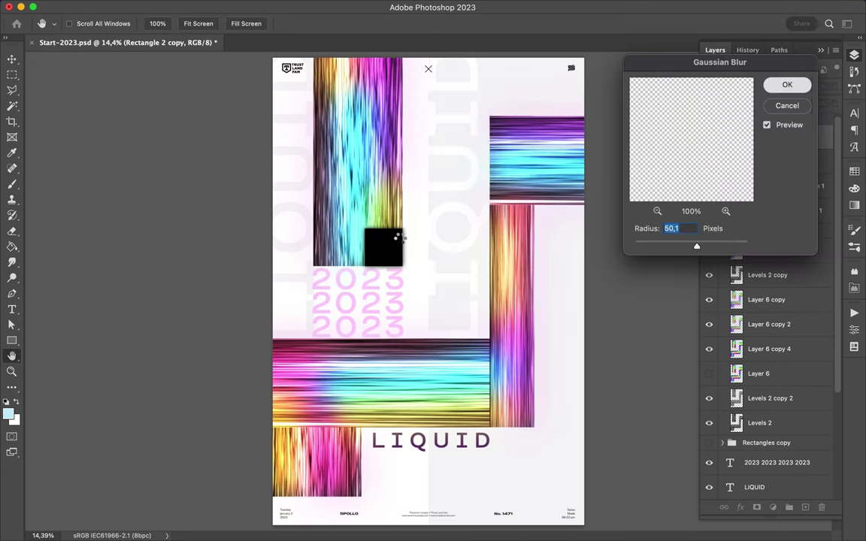
pyautogui.press('Return')
pyautogui.moveTo(398, 239); pyautogui.dragTo(393, 245)
# Distort the blurred square copy's corners with Free Transform
pyautogui.hotkey('ctrl', 't')
pyautogui.rightClick(393, 242)
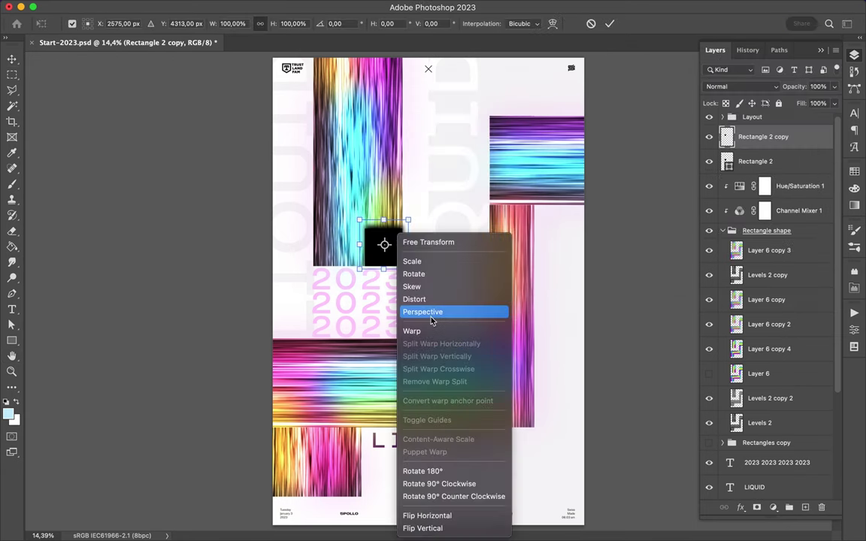
pyautogui.click(429, 302)
pyautogui.press('Return')
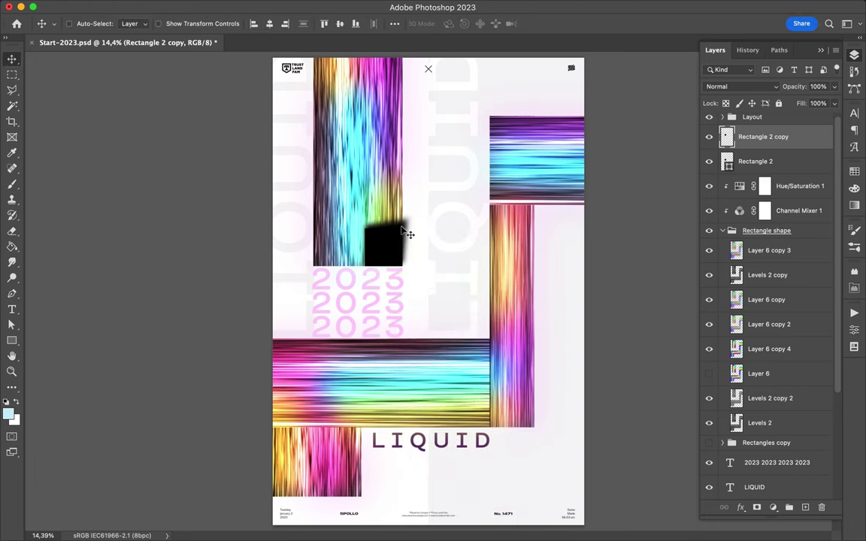
pyautogui.click(518, 373)
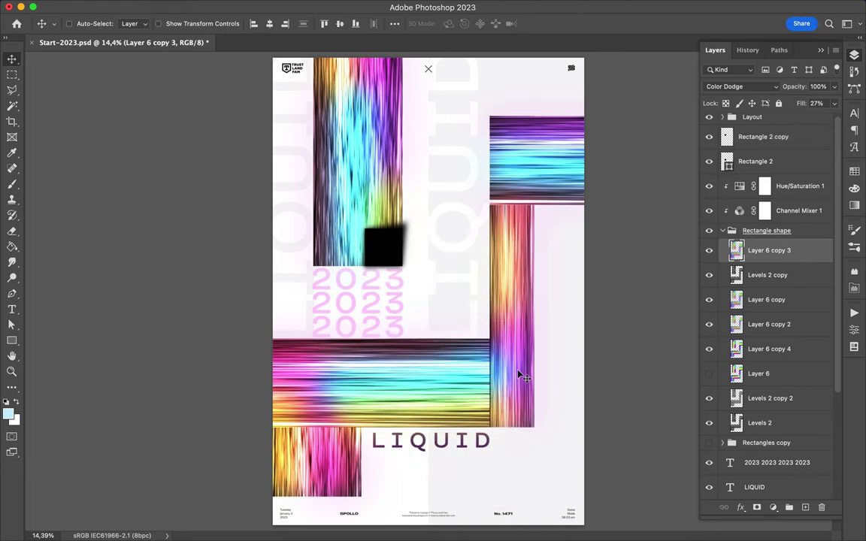
# Delete the blurred square copy and shrink the 2023 text to a small block
pyautogui.moveTo(406, 224); pyautogui.dragTo(500, 235)
pyautogui.press('Delete')
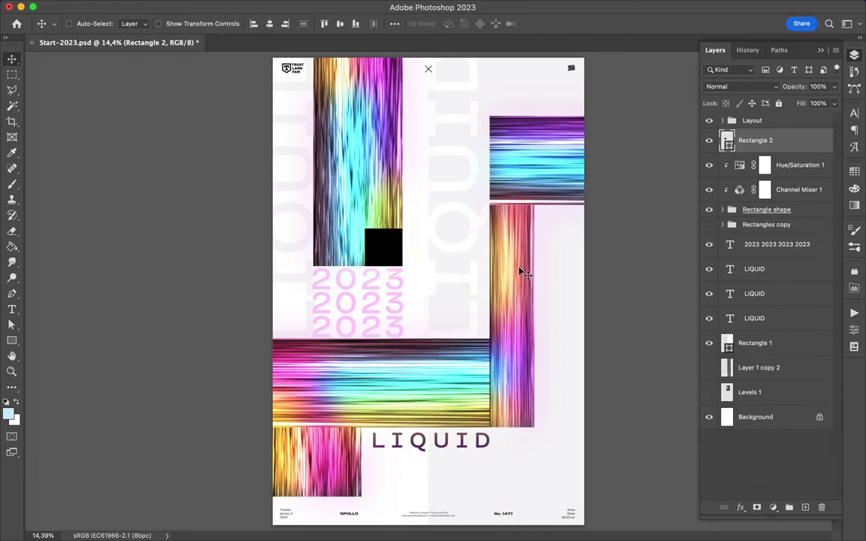
pyautogui.keyDown('ctrl'); pyautogui.click(376, 302); pyautogui.keyUp('ctrl')
pyautogui.hotkey('ctrl', 't')
pyautogui.moveTo(313, 269)
pyautogui.mouseDown()
pyautogui.moveTo(368, 295)
pyautogui.moveTo(383, 285)
pyautogui.mouseUp()
pyautogui.press('Return')
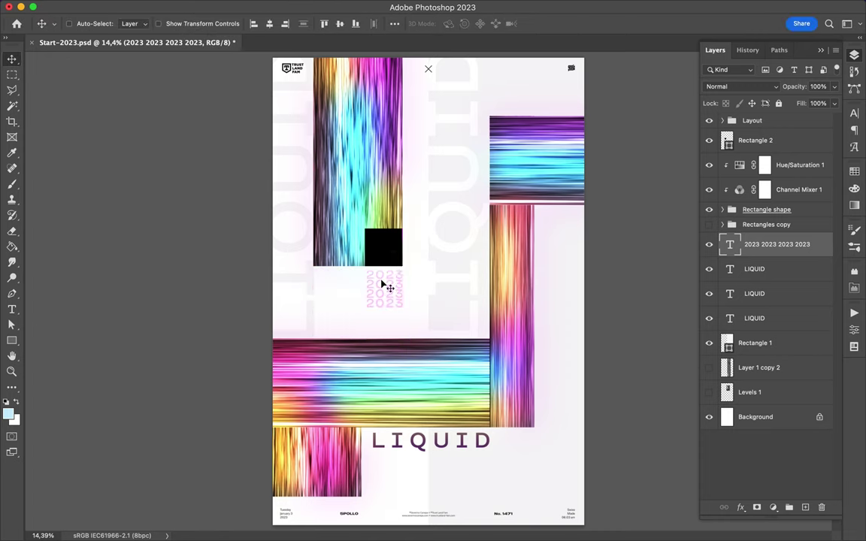
# Retype 2023 as an eight-line pink column and fit it under the black square
pyautogui.click(854, 114)
pyautogui.doubleClick(385, 303)
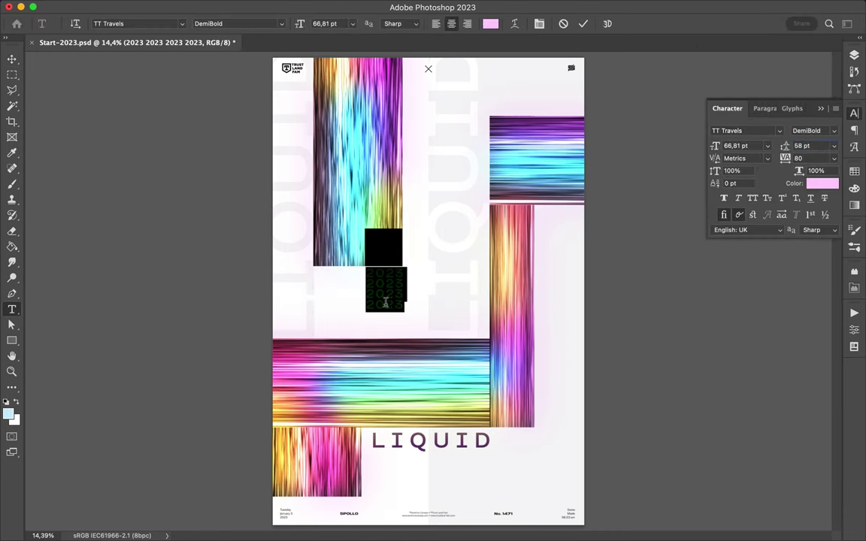
pyautogui.write('2023 2023 2023')
pyautogui.hotkey('ctrl', 'Return')
pyautogui.press('v')
pyautogui.moveTo(426, 313); pyautogui.dragTo(396, 306)
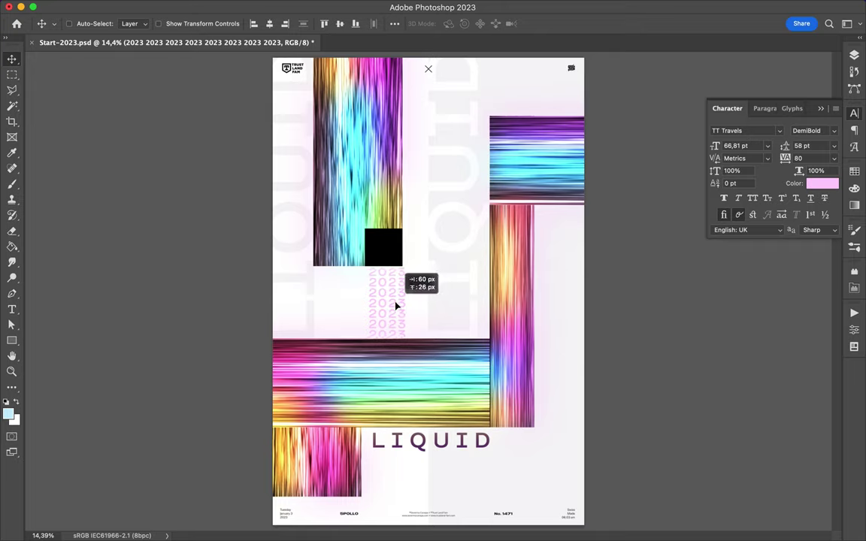
pyautogui.scroll(5, 392, 305)
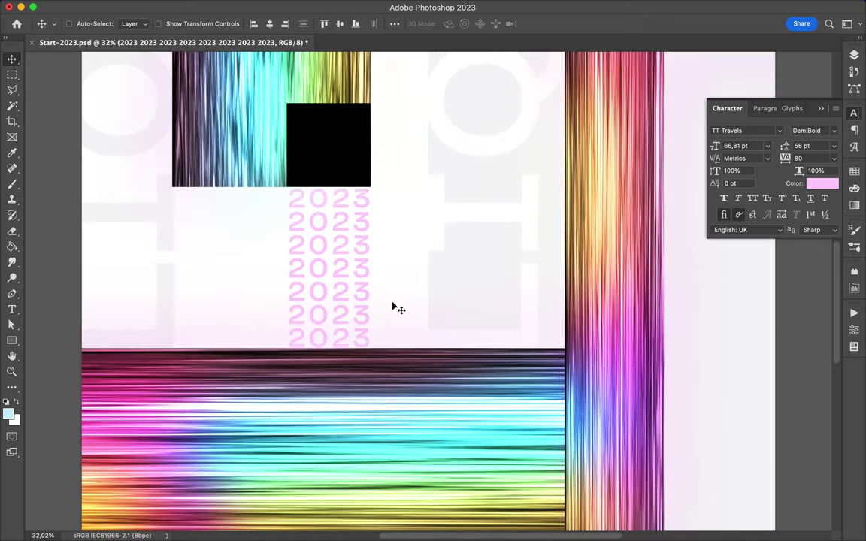
pyautogui.scroll(-3, 393, 305)
pyautogui.scroll(-2, 392, 300)
pyautogui.hotkey('ctrl', 't')
pyautogui.moveTo(404, 303); pyautogui.dragTo(388, 303)
# Place a white four-line 2023 copy above the black square layer, inside the square
pyautogui.press('Return')
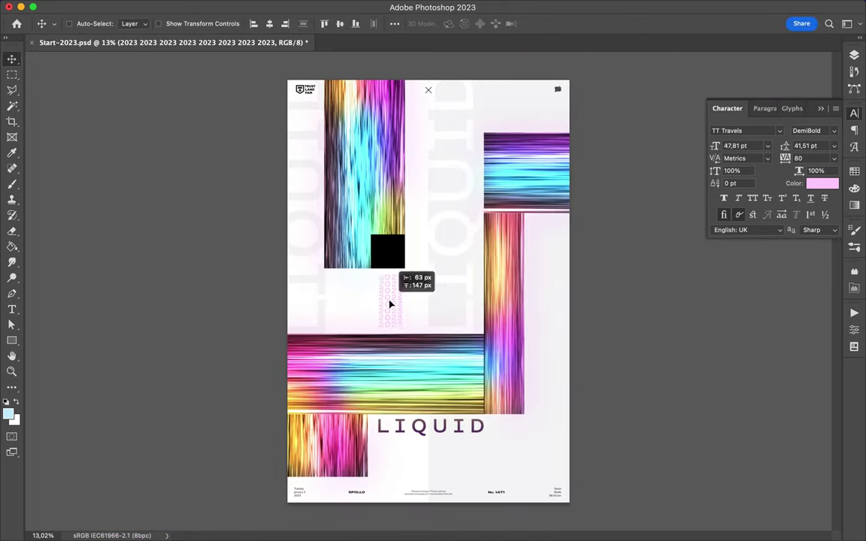
pyautogui.press('F7')
pyautogui.moveTo(773, 232); pyautogui.dragTo(774, 134)
pyautogui.moveTo(391, 301); pyautogui.dragTo(388, 259)
pyautogui.doubleClick(390, 277)
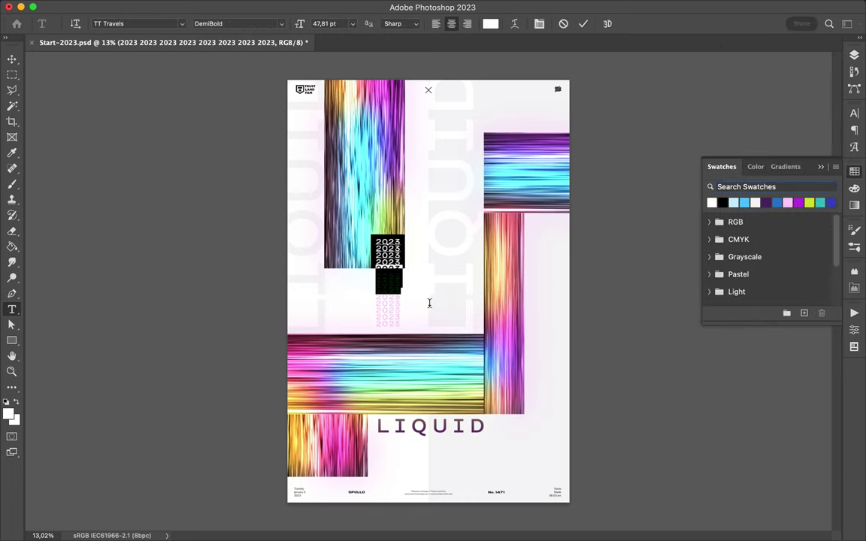
pyautogui.press('Escape')
pyautogui.press('v')
pyautogui.scroll(3, 429, 302)
pyautogui.moveTo(370, 228); pyautogui.dragTo(396, 241)
pyautogui.scroll(5, 376, 243)
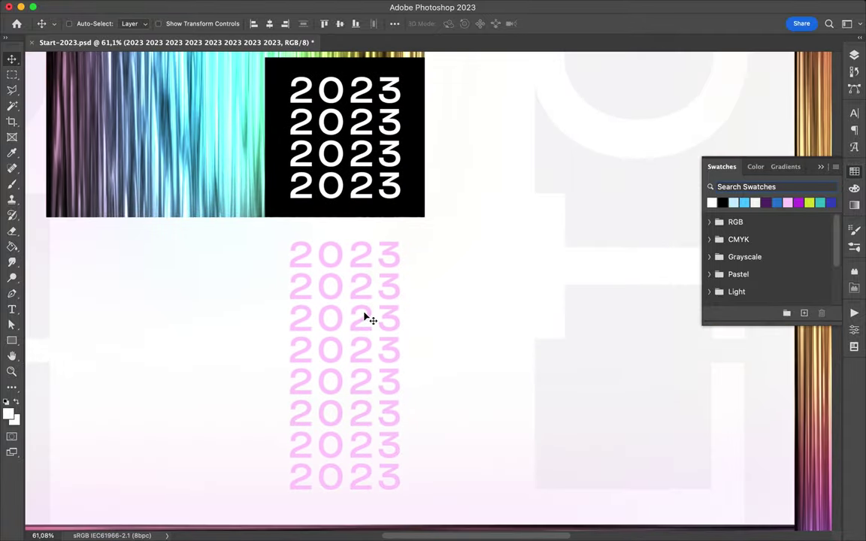
# Draw a vertical Pen-tool line beside the black square
pyautogui.scroll(-3, 372, 318)
pyautogui.scroll(-3, 373, 321)
pyautogui.press('p')
pyautogui.click(426, 138)
pyautogui.keyDown('shift'); pyautogui.click(425, 408); pyautogui.keyUp('shift')
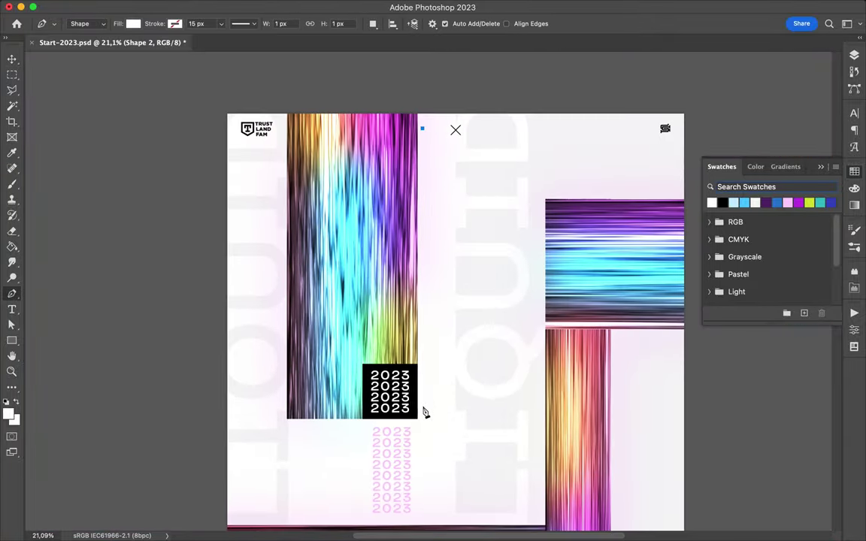
# Give the line no fill and a black 5 px stroke
pyautogui.scroll(5, 427, 412)
pyautogui.click(133, 23)
pyautogui.click(60, 46)
pyautogui.click(175, 24)
pyautogui.doubleClick(194, 23)
pyautogui.write('5')
pyautogui.press('Return')
# Adjust the line's stroke style options, then fit the whole poster in view
pyautogui.scroll(3, 421, 400)
pyautogui.click(240, 23)
pyautogui.click(237, 153)
pyautogui.click(206, 168)
pyautogui.scroll(3, 417, 473)
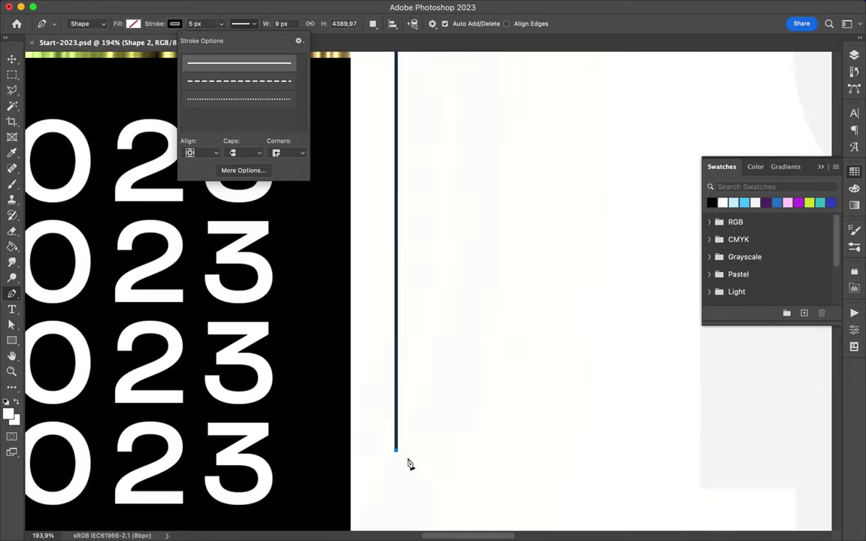
pyautogui.click(410, 441)
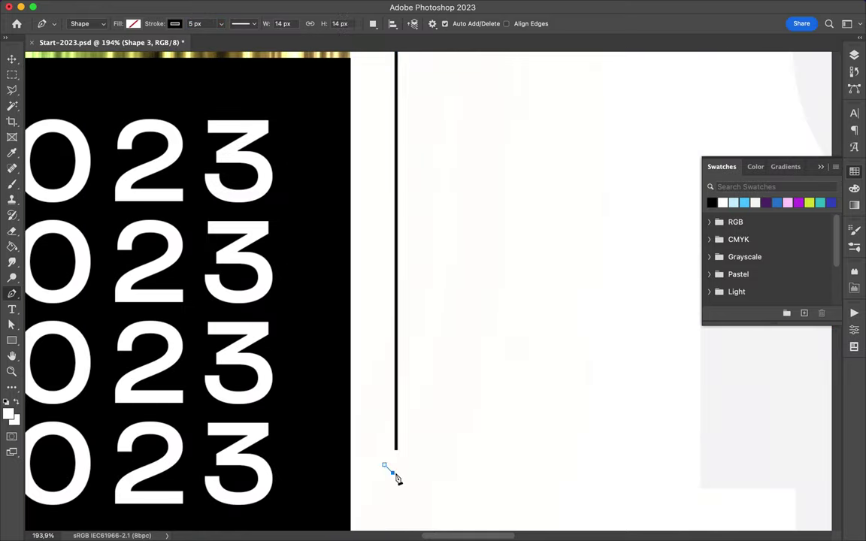
pyautogui.scroll(4, 402, 471)
pyautogui.press('v')
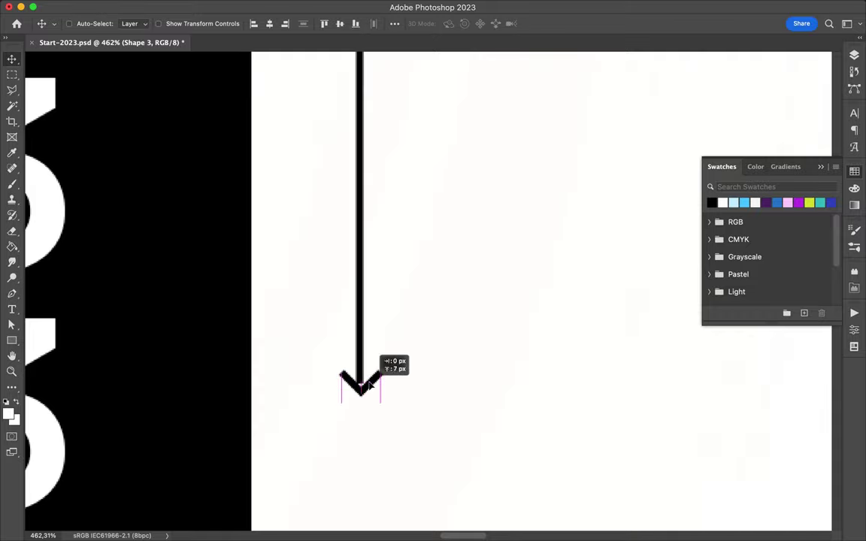
pyautogui.press('super+0')
pyautogui.scroll(2, 408, 279)
pyautogui.scroll(-2, 408, 279)
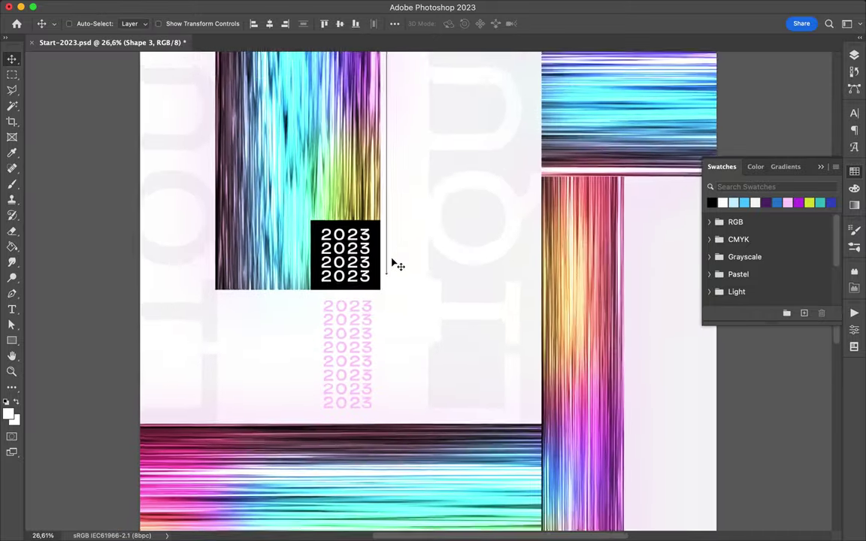
pyautogui.scroll(-1, 399, 248)
# Draw a tall thin black bar to the right of LIQUID
pyautogui.press('u')
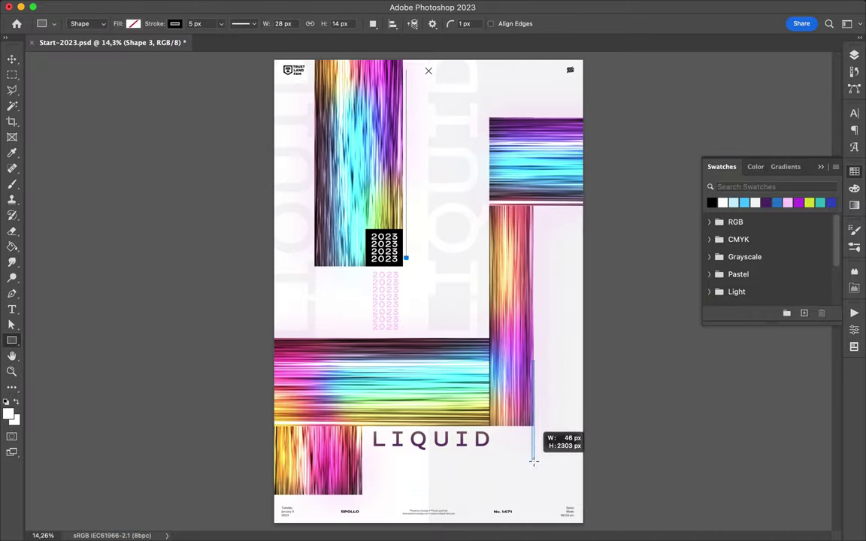
pyautogui.moveTo(534, 445); pyautogui.dragTo(534, 462)
pyautogui.click(133, 23)
pyautogui.click(106, 91)
pyautogui.press('v')
pyautogui.click(462, 283)
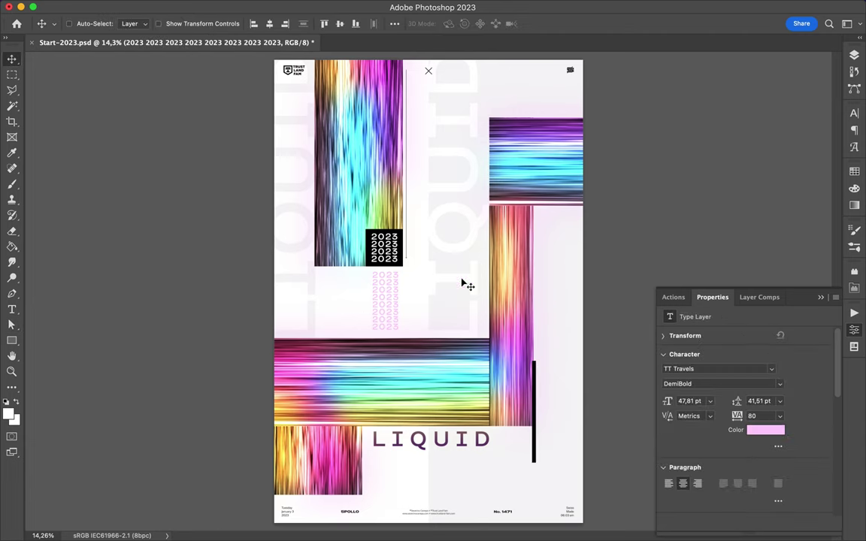
# Add a pink triangle in the poster's bottom-right corner
pyautogui.press('p')
pyautogui.click(588, 375)
pyautogui.press('a')
pyautogui.click(853, 172)
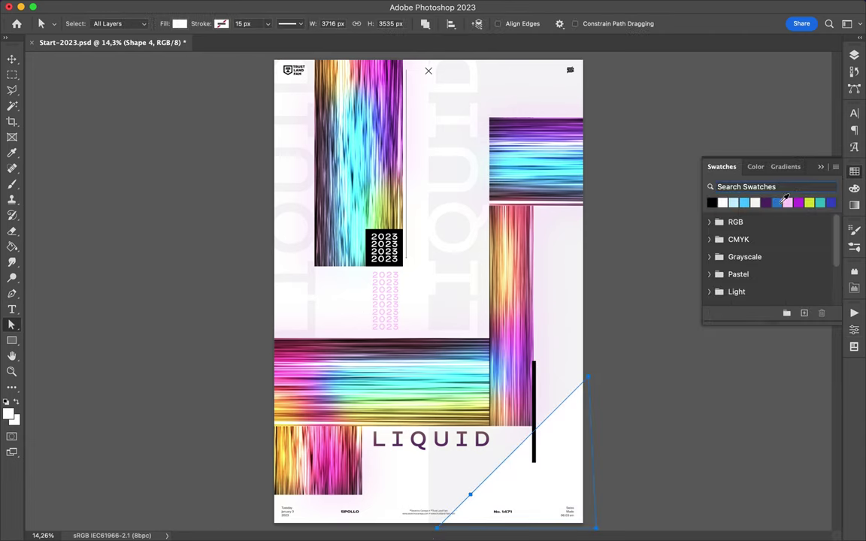
pyautogui.click(711, 202)
pyautogui.press('v')
pyautogui.moveTo(595, 480)
pyautogui.mouseDown()
pyautogui.moveTo(514, 465)
pyautogui.moveTo(576, 524)
pyautogui.mouseUp()
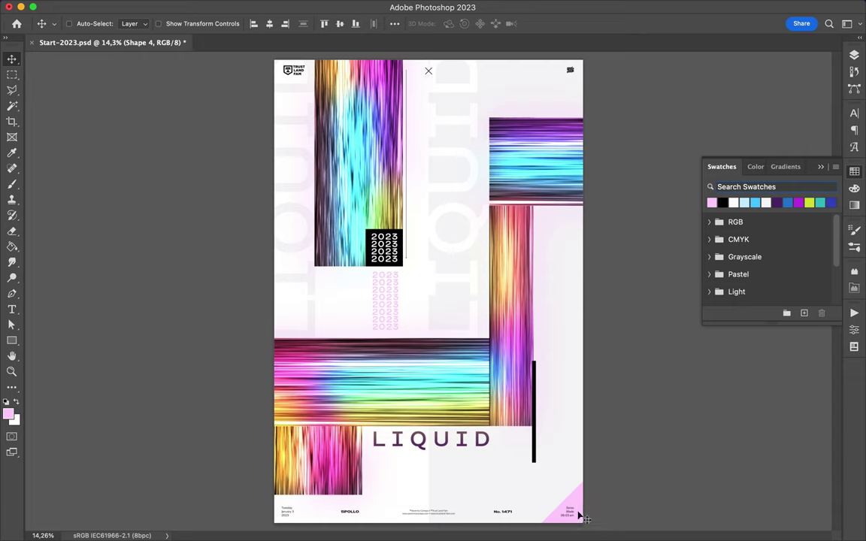
# Draw a pink triangle above the wide rainbow bar
pyautogui.click(12, 340)
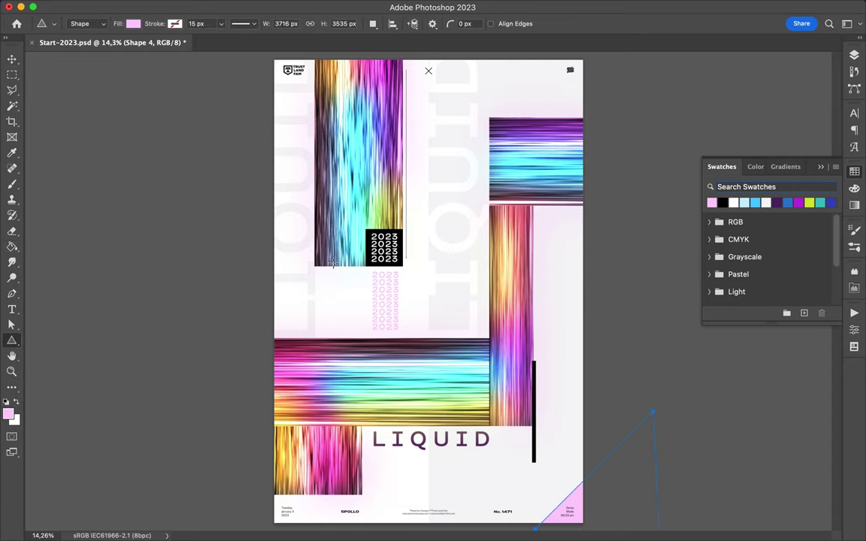
pyautogui.moveTo(315, 245); pyautogui.dragTo(350, 275)
pyautogui.press('v')
pyautogui.moveTo(344, 333); pyautogui.dragTo(340, 329)
pyautogui.scroll(2, 391, 309)
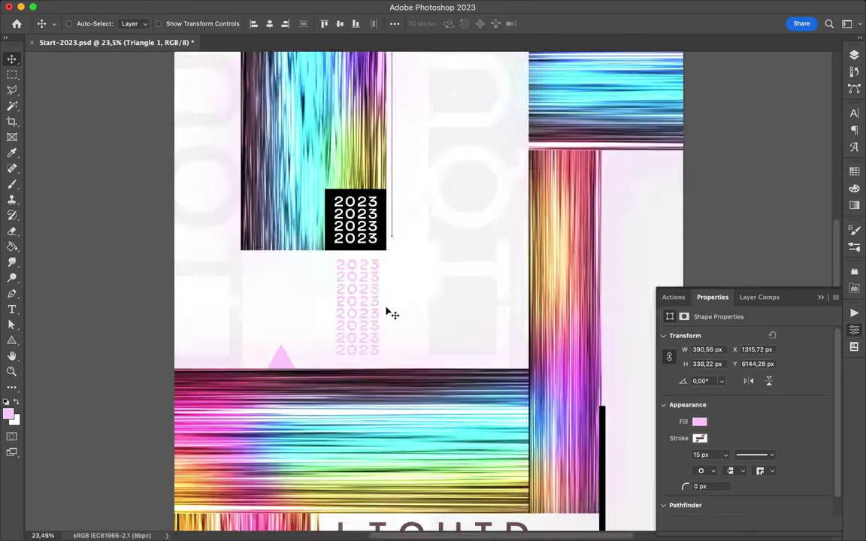
pyautogui.scroll(3, 446, 317)
pyautogui.scroll(-5, 448, 328)
# Copy the triangle up, rotate it 180°, make it black, nudge it under the 2023 box
pyautogui.moveTo(342, 330); pyautogui.dragTo(341, 272)
pyautogui.hotkey('ctrl', 't')
pyautogui.press('Return')
pyautogui.press('a')
pyautogui.click(179, 23)
pyautogui.hotkey('ctrl', 't')
pyautogui.press('Return')
pyautogui.press('v')
# Adjust the position of the pink 2023 stack
pyautogui.scroll(4, 344, 278)
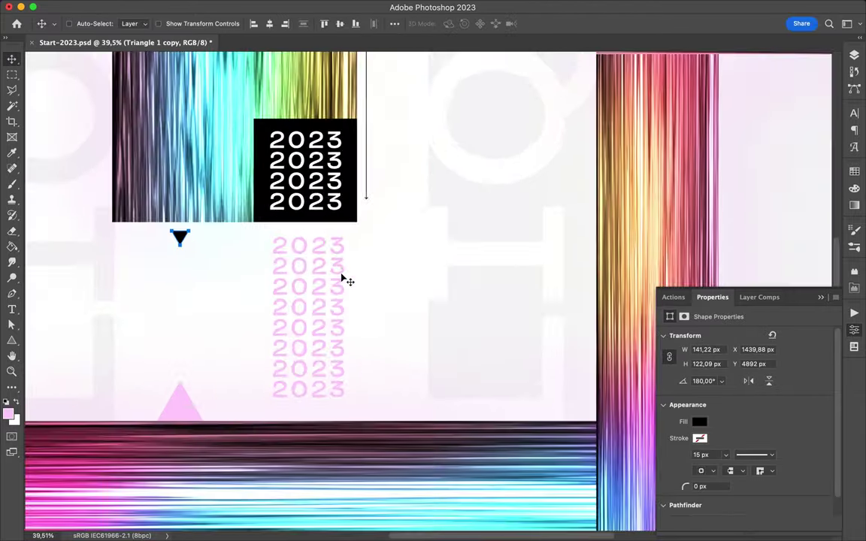
pyautogui.scroll(1, 331, 248)
pyautogui.moveTo(280, 242); pyautogui.dragTo(285, 247)
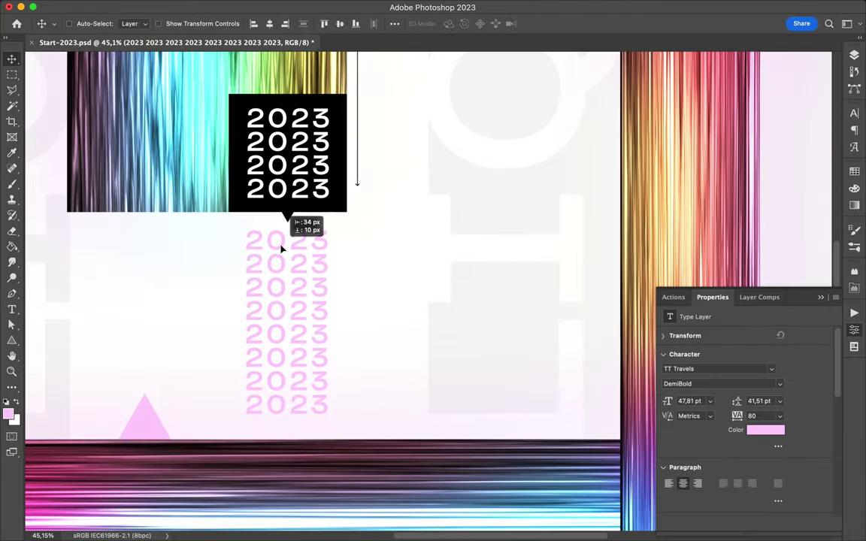
pyautogui.scroll(-3, 268, 313)
pyautogui.scroll(-3, 393, 303)
pyautogui.scroll(1, 392, 304)
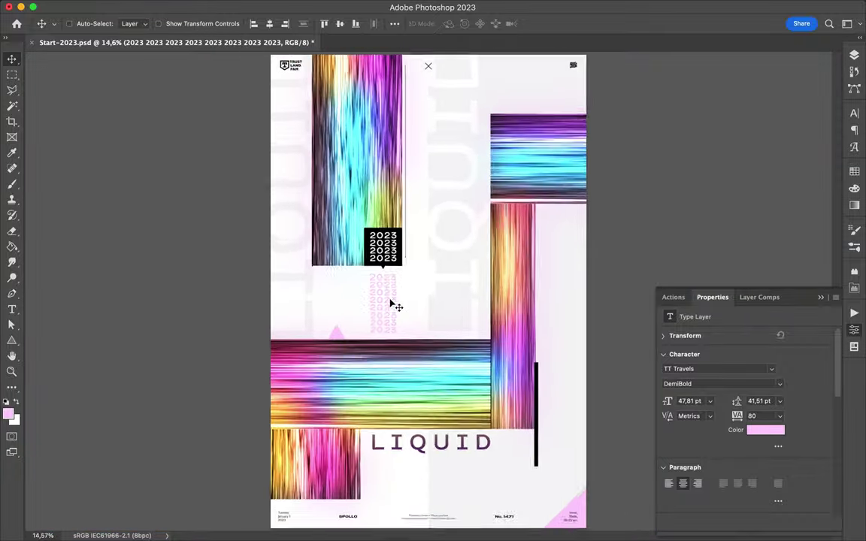
# Duplicate the pink triangle, flip it into the top-left corner, and color it light blue
pyautogui.scroll(-2, 392, 303)
pyautogui.keyDown('ctrl'); pyautogui.click(536, 443); pyautogui.keyUp('ctrl')
pyautogui.hotkey('ctrl', 'j')
pyautogui.hotkey('ctrl', 't')
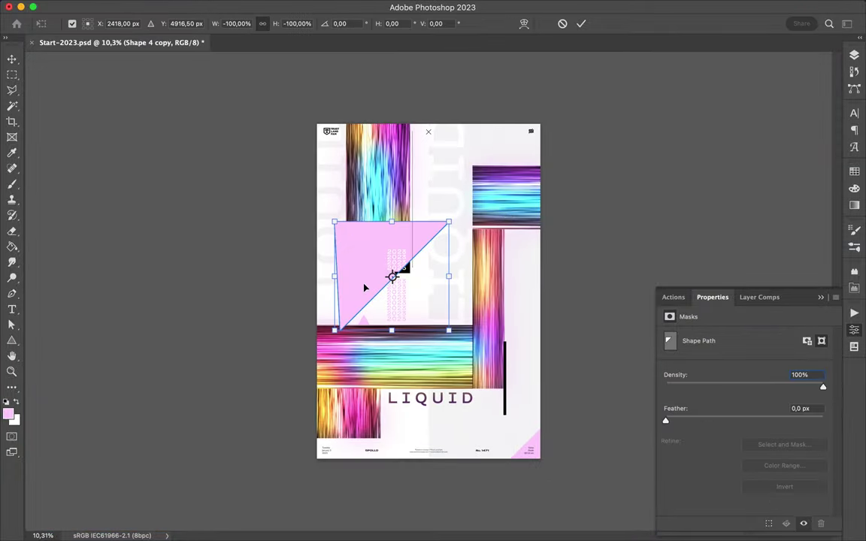
pyautogui.moveTo(393, 276); pyautogui.dragTo(346, 138)
pyautogui.click(754, 202)
pyautogui.press('Return')
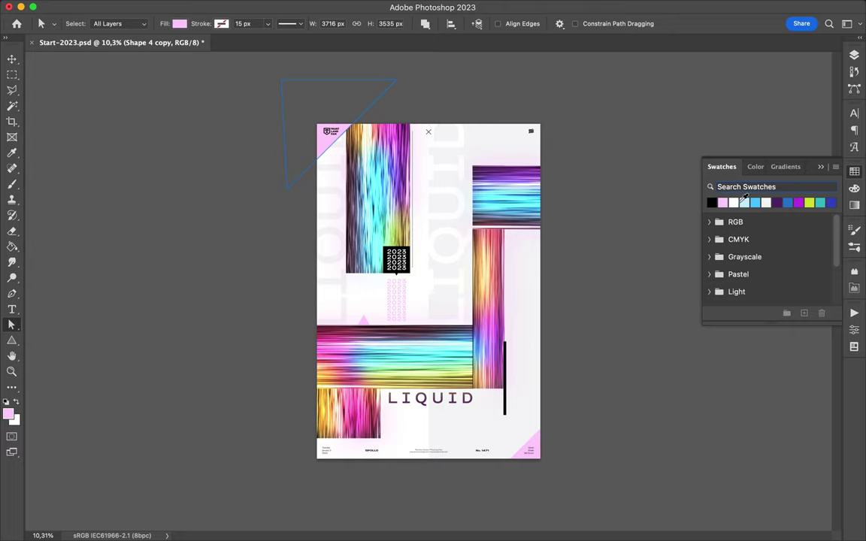
pyautogui.press('v')
pyautogui.scroll(3, 340, 115)
pyautogui.moveTo(303, 110); pyautogui.dragTo(231, 113)
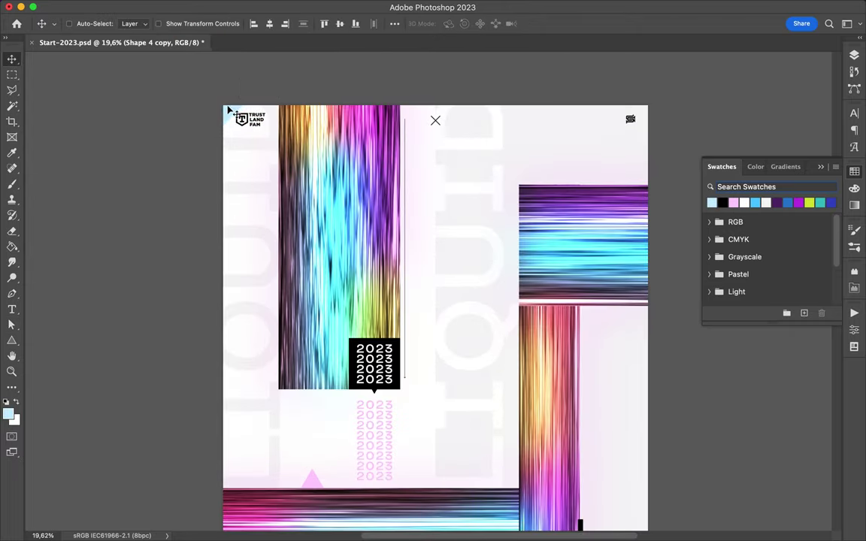
# Move the black vertical bar higher up
pyautogui.scroll(-2, 410, 319)
pyautogui.moveTo(458, 327)
pyautogui.mouseDown()
pyautogui.moveTo(466, 274)
pyautogui.moveTo(448, 260)
pyautogui.mouseUp()
pyautogui.scroll(-2, 451, 255)
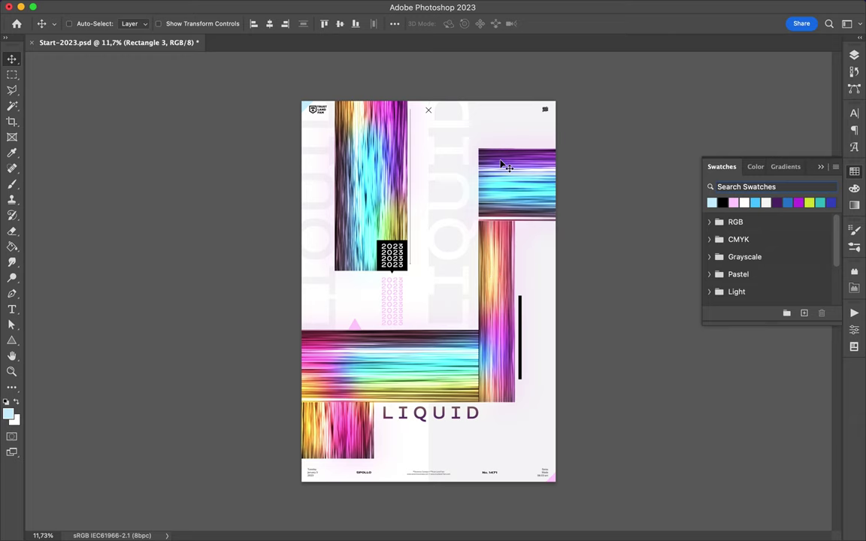
pyautogui.keyDown('shift'); pyautogui.click(773, 368); pyautogui.keyUp('shift')
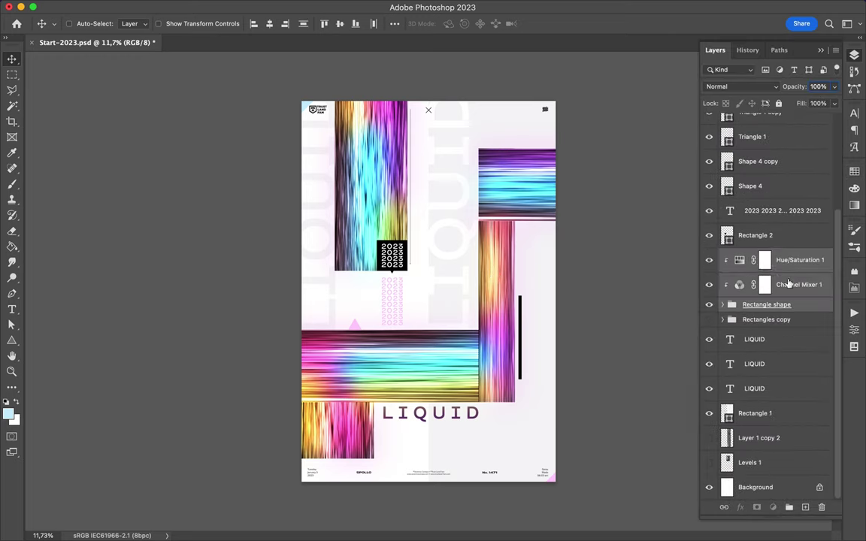
# Stamp a merged copy of the rainbow layers and lift a small circle onto a new layer at the right edge
pyautogui.press('super+j')
pyautogui.press('m')
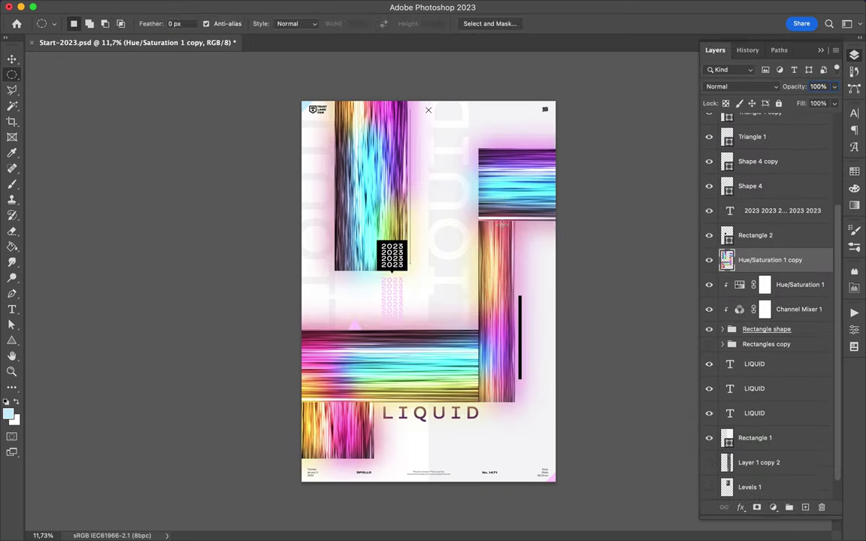
pyautogui.press('super+j')
pyautogui.moveTo(511, 256); pyautogui.dragTo(414, 270)
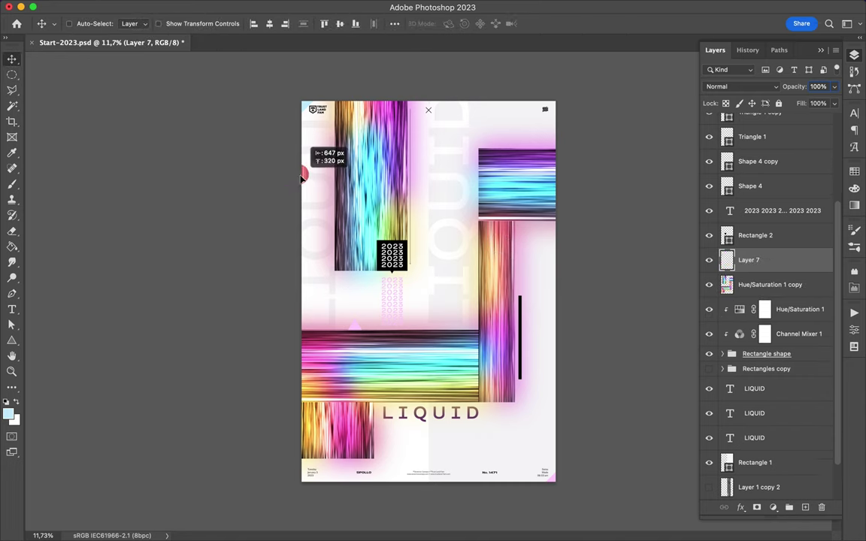
pyautogui.press('m')
pyautogui.hotkey('alt', '[')
pyautogui.press('super+j')
pyautogui.moveTo(349, 367); pyautogui.dragTo(560, 411)
# Cut two thin ellipse streaks onto new layers, moving them up the poster and rotating one 90°
pyautogui.press('m')
pyautogui.moveTo(325, 350); pyautogui.dragTo(347, 350)
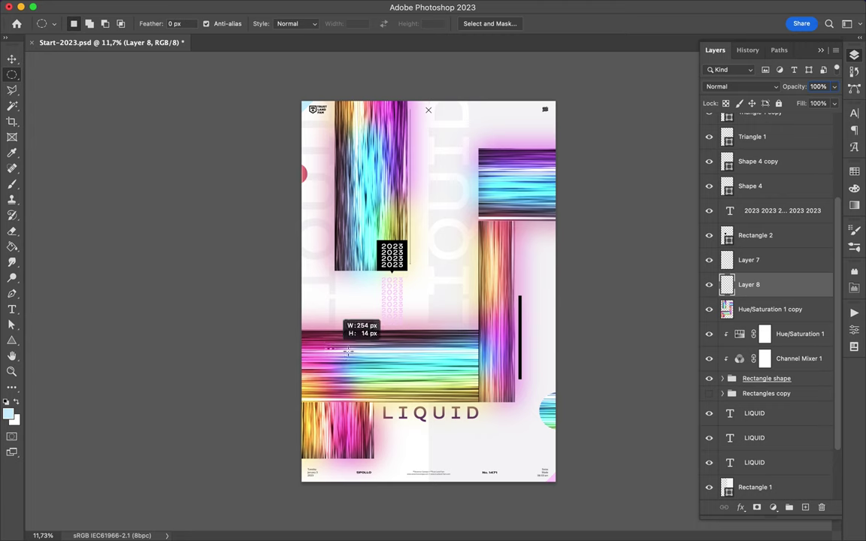
pyautogui.press('super+j')
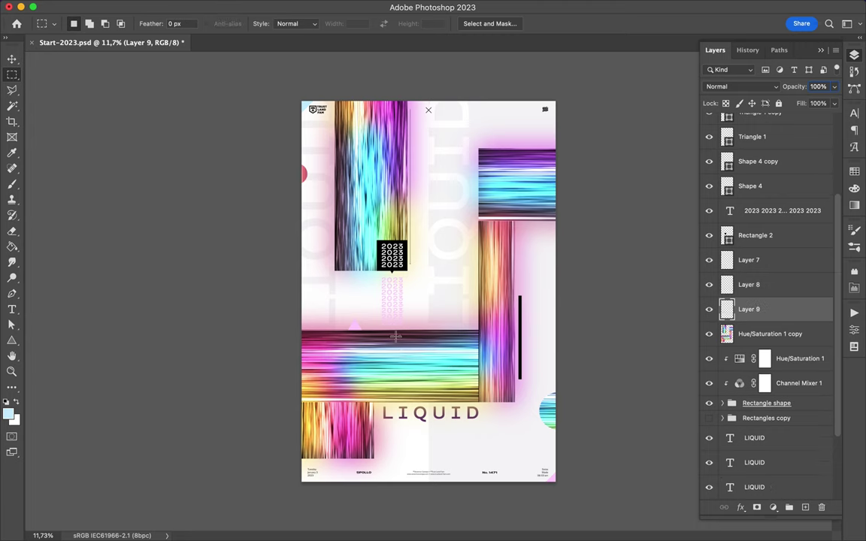
pyautogui.moveTo(467, 358); pyautogui.dragTo(504, 94)
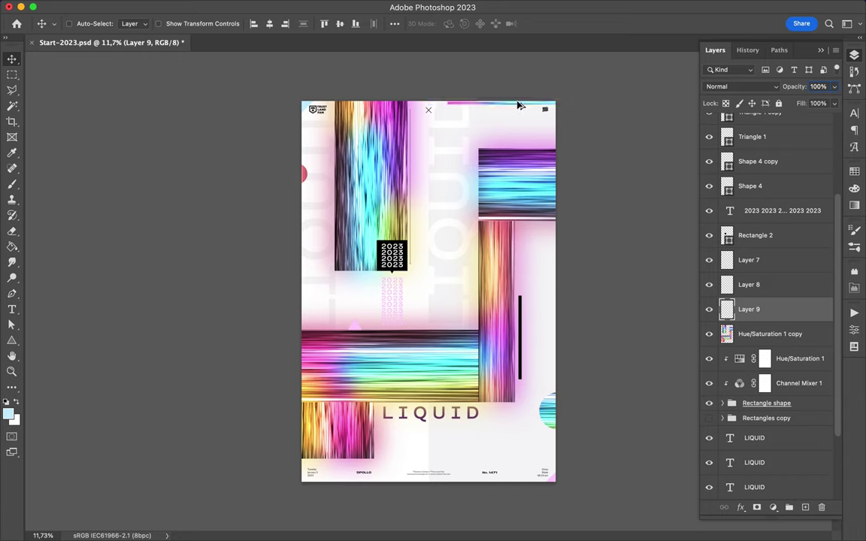
pyautogui.hotkey('alt', '[')
pyautogui.press('m')
pyautogui.moveTo(331, 100); pyautogui.dragTo(342, 218)
pyautogui.press('super+j')
pyautogui.press('super+t')
pyautogui.moveTo(441, 321); pyautogui.dragTo(392, 372)
pyautogui.press('Return')
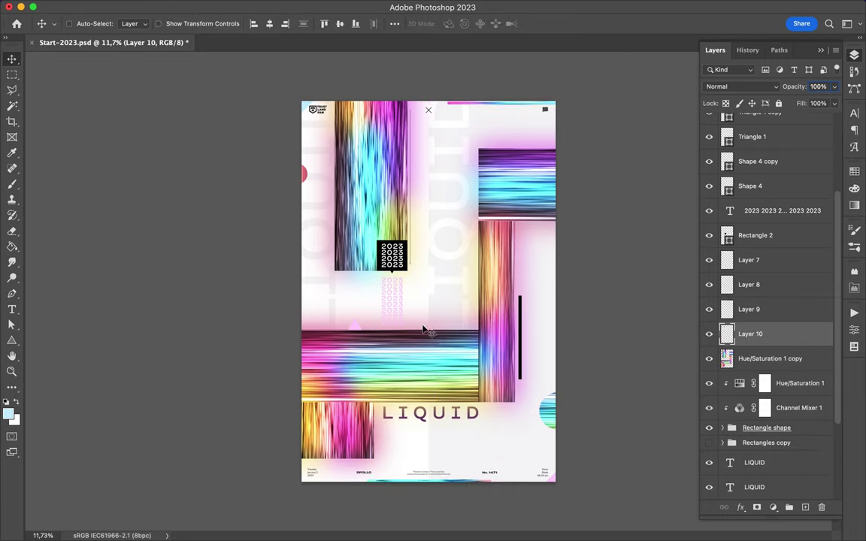
# Copy a large circle from the merged rainbow artwork onto a new layer and move it toward the top right
pyautogui.press('m')
pyautogui.press('super+j')
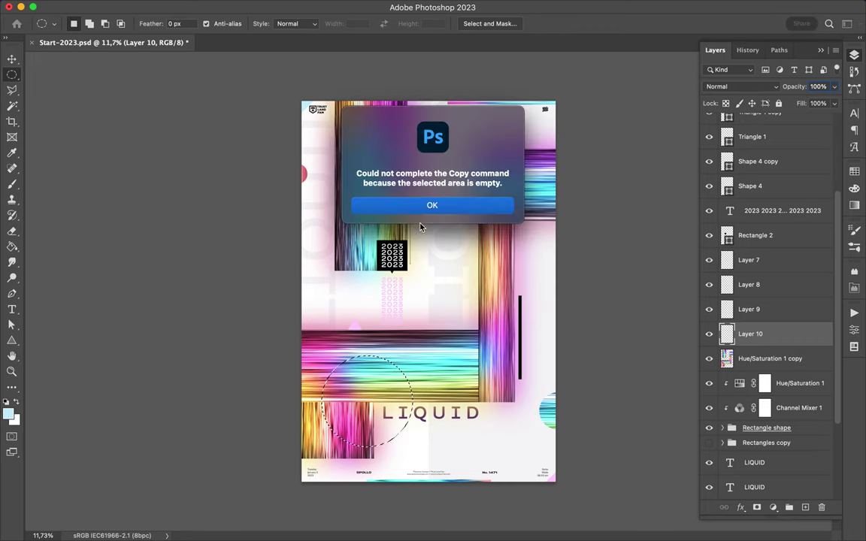
pyautogui.press('Return')
pyautogui.hotkey('alt', '[')
pyautogui.press('super+j')
pyautogui.press('v')
pyautogui.moveTo(361, 413)
pyautogui.mouseDown()
pyautogui.moveTo(454, 450)
pyautogui.moveTo(511, 150)
pyautogui.mouseUp()
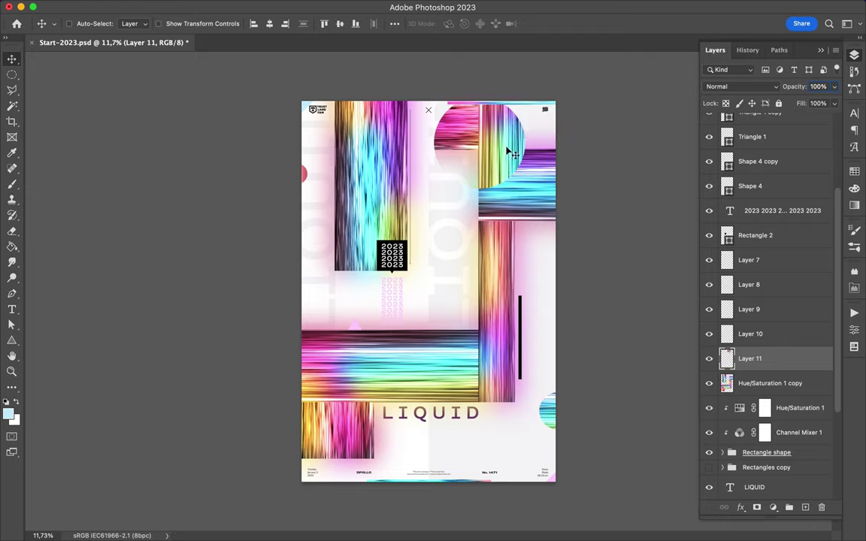
# Resize the large circle and nudge it over the top-right rainbow bar
pyautogui.press('super+t')
pyautogui.moveTo(443, 106); pyautogui.dragTo(466, 121)
pyautogui.press('Return')
pyautogui.scroll(5, 481, 135)
pyautogui.scroll(-2, 483, 135)
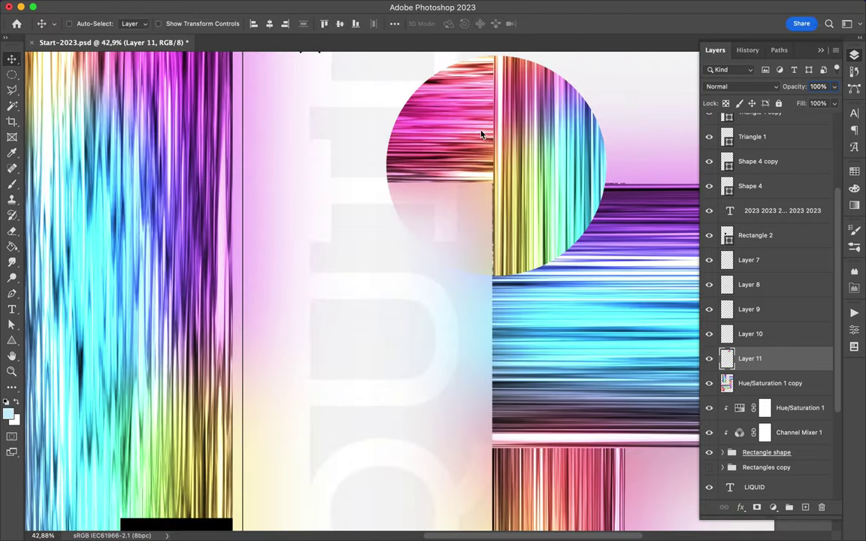
pyautogui.scroll(-3, 483, 135)
pyautogui.moveTo(494, 145); pyautogui.dragTo(495, 141)
pyautogui.keyDown('super'); pyautogui.click(408, 374); pyautogui.keyUp('super')
# Alt-drag two copies of the pink triangle and place the scaled-down pair right of the 2023 stack
pyautogui.click(69, 23)
pyautogui.click(347, 335)
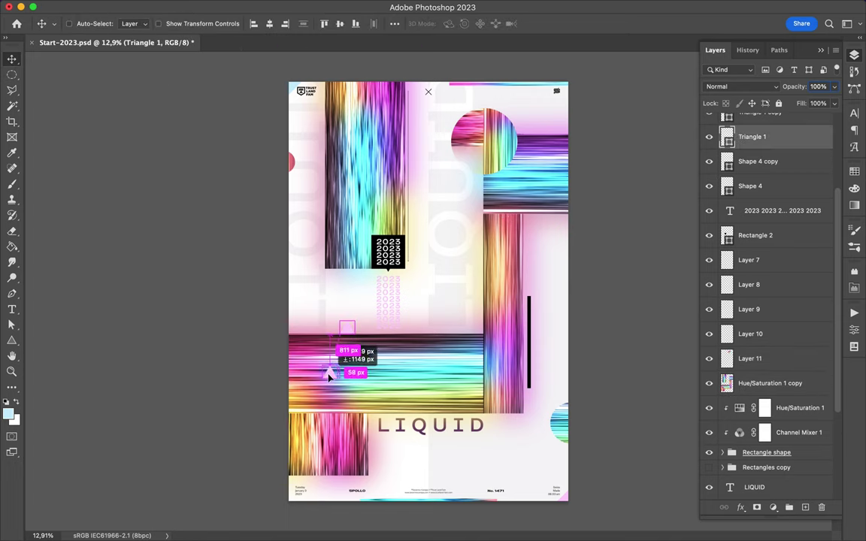
pyautogui.moveTo(329, 373); pyautogui.dragTo(336, 382)
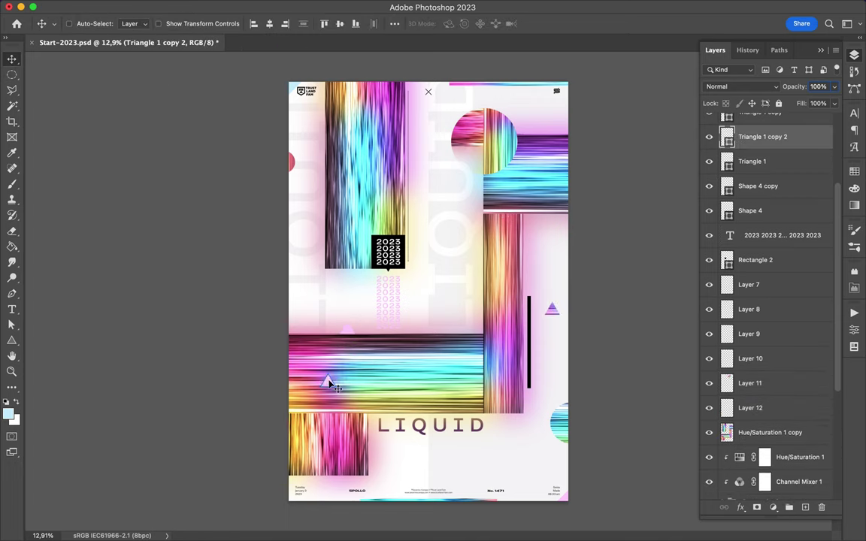
pyautogui.moveTo(346, 329); pyautogui.dragTo(372, 165)
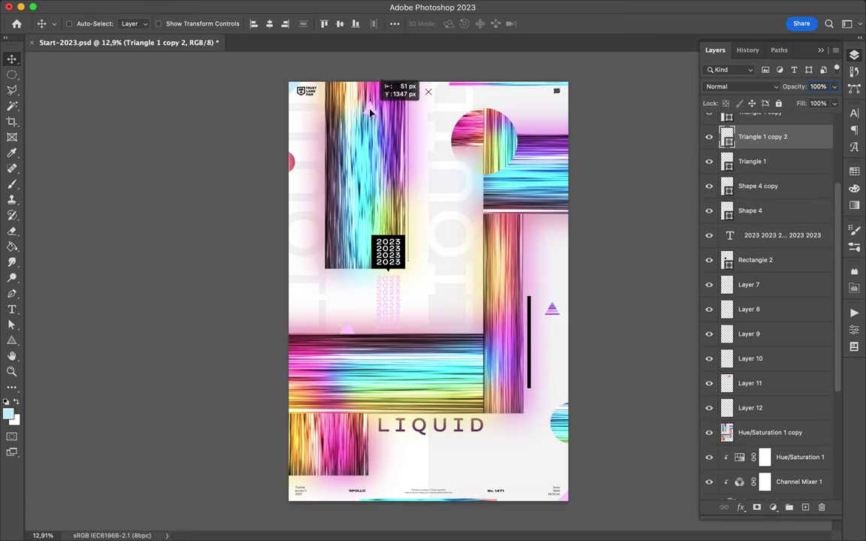
pyautogui.moveTo(728, 136); pyautogui.dragTo(727, 432)
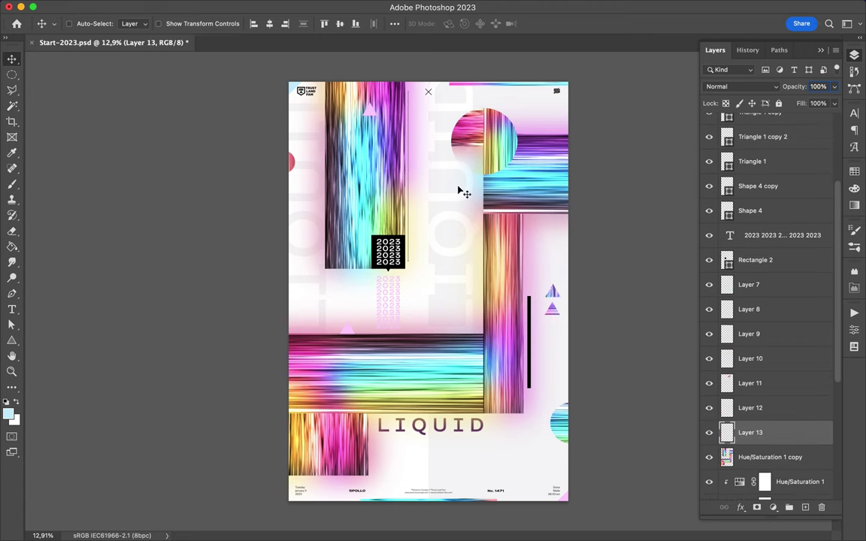
pyautogui.moveTo(554, 294)
pyautogui.mouseDown()
pyautogui.moveTo(443, 295)
pyautogui.moveTo(427, 315)
pyautogui.mouseUp()
pyautogui.hotkey('ctrl', 't')
pyautogui.press('Return')
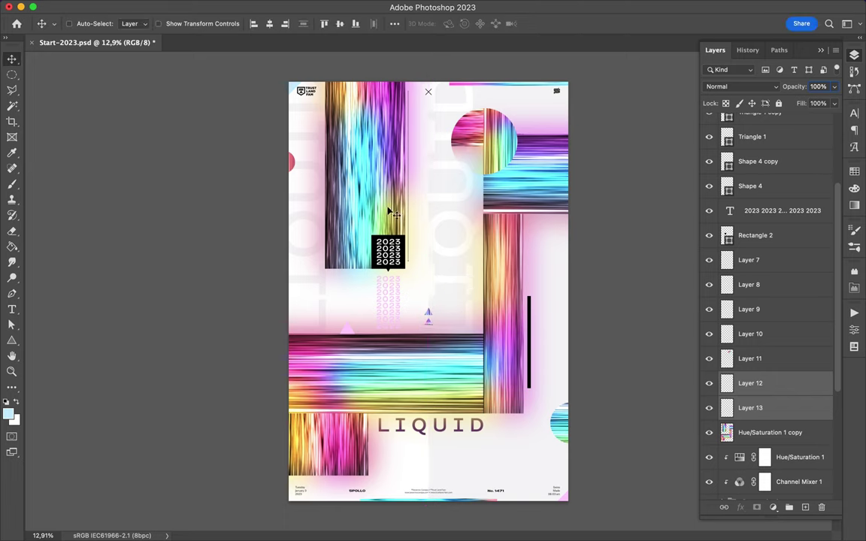
pyautogui.keyDown('ctrl'); pyautogui.click(293, 372); pyautogui.keyUp('ctrl')
pyautogui.press('m')
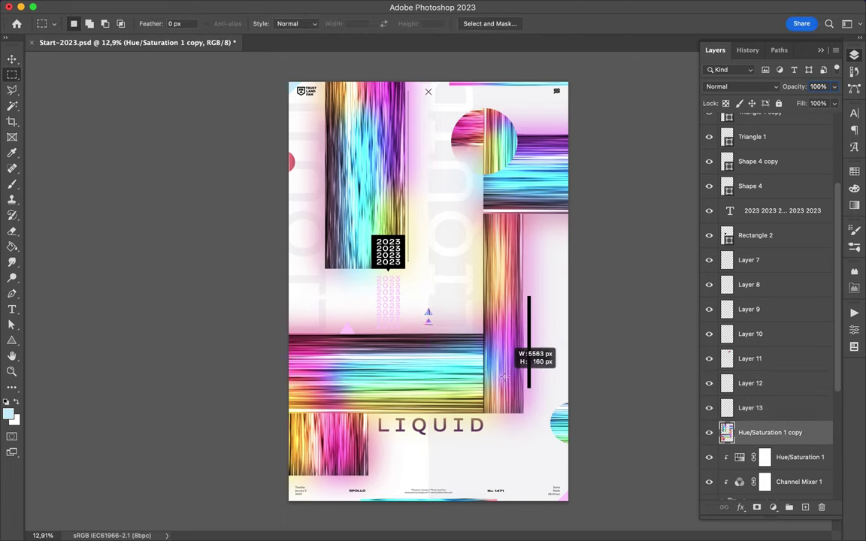
# Copy a thin rainbow strip to its own layer and resize it beside the black bar
pyautogui.hotkey('ctrl', 'j')
pyautogui.press('v')
pyautogui.moveTo(443, 241)
pyautogui.mouseDown()
pyautogui.moveTo(569, 328)
pyautogui.moveTo(566, 271)
pyautogui.mouseUp()
pyautogui.hotkey('ctrl', 't')
pyautogui.press('Return')
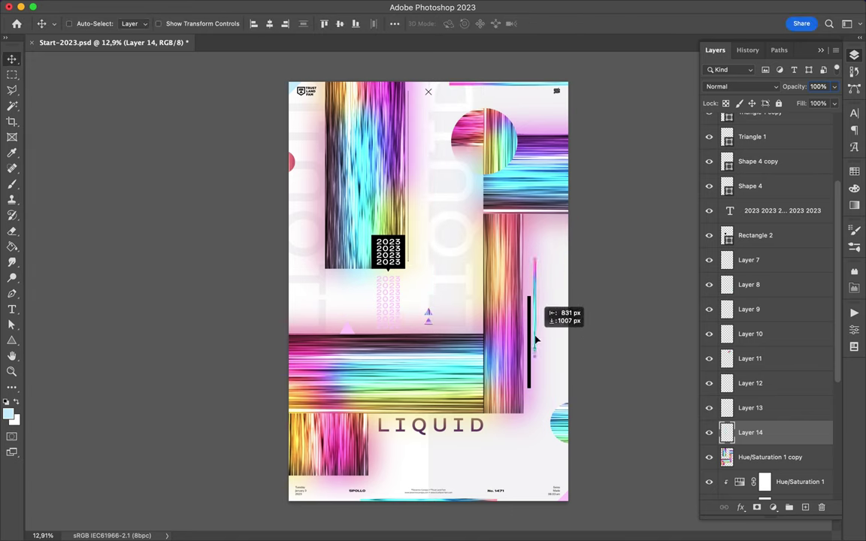
# Place a large triangle copy at the top of the tall rainbow block and pick white from the swatches
pyautogui.moveTo(455, 322)
pyautogui.mouseDown()
pyautogui.moveTo(348, 126)
pyautogui.moveTo(362, 92)
pyautogui.mouseUp()
pyautogui.hotkey('ctrl', 't')
pyautogui.press('Return')
pyautogui.press('a')
pyautogui.click(854, 172)
pyautogui.press('v')
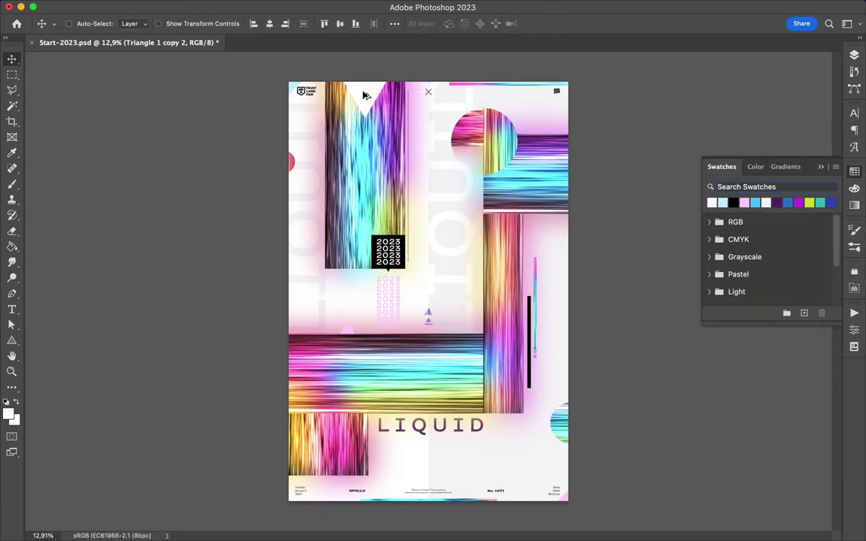
# Make an enlarged right-pointing triangle copy, fill it black and move it to the left edge
pyautogui.moveTo(364, 95); pyautogui.dragTo(357, 361)
pyautogui.hotkey('ctrl', 't')
pyautogui.moveTo(410, 410); pyautogui.dragTo(424, 432)
pyautogui.press('Return')
pyautogui.press('d')
pyautogui.hotkey('alt', 'BackSpace')
pyautogui.moveTo(353, 397)
pyautogui.mouseDown()
pyautogui.moveTo(316, 415)
pyautogui.moveTo(297, 412)
pyautogui.mouseUp()
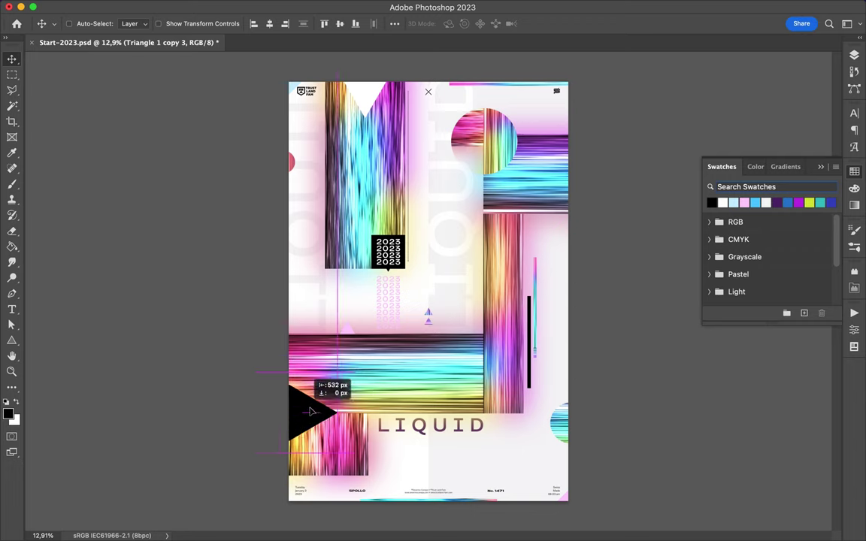
# Duplicate the black triangle, rotate the copy a quarter turn, and raise Layer 15 in the stack
pyautogui.hotkey('ctrl', 'j')
pyautogui.hotkey('ctrl', 't')
pyautogui.moveTo(376, 341)
pyautogui.mouseDown()
pyautogui.moveTo(431, 373)
pyautogui.moveTo(353, 376)
pyautogui.mouseUp()
pyautogui.press('Return')
pyautogui.press('F7')
pyautogui.click(419, 376)
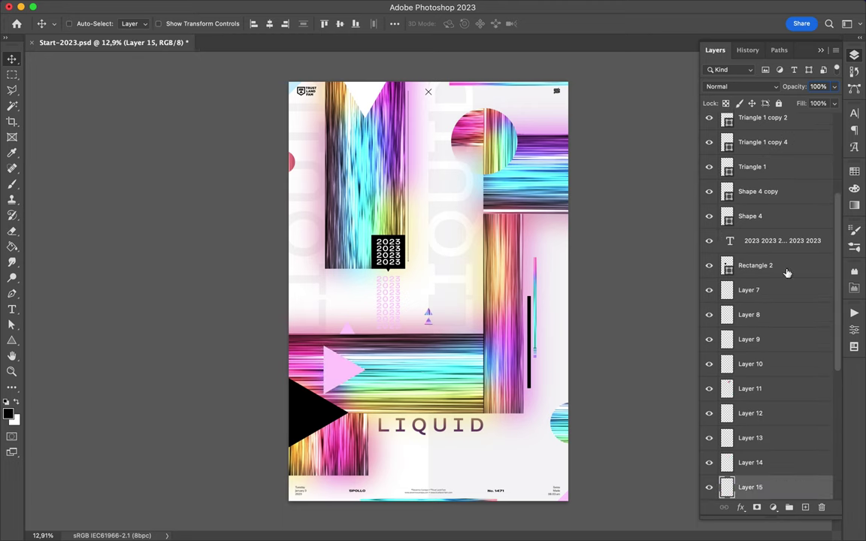
pyautogui.hotkey('ctrl', ']')
pyautogui.hotkey('ctrl', ']')
pyautogui.hotkey('ctrl', ']')
pyautogui.hotkey('ctrl', ']')
pyautogui.hotkey('ctrl', ']')
pyautogui.hotkey('ctrl', ']')
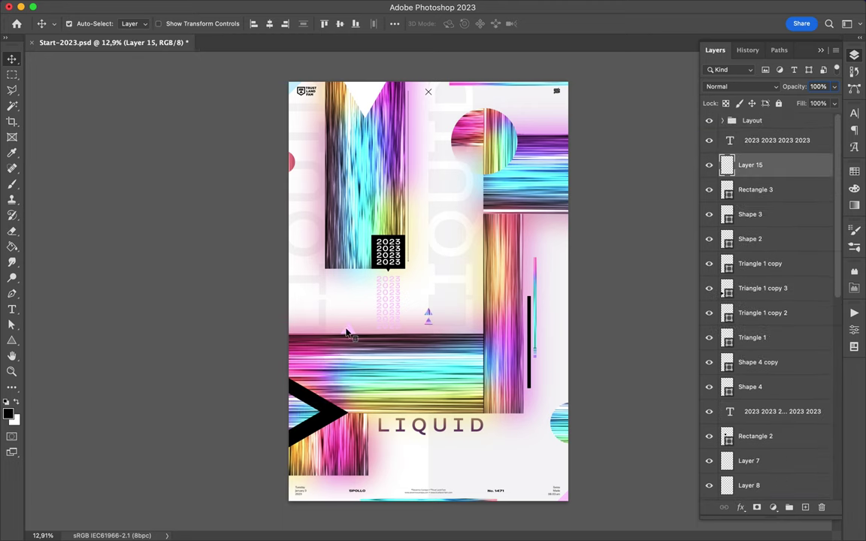
# Move Hue/Saturation 1 copy down above Background, then shift the black chevron to the left edge
pyautogui.click(346, 332)
pyautogui.moveTo(766, 487); pyautogui.dragTo(764, 456)
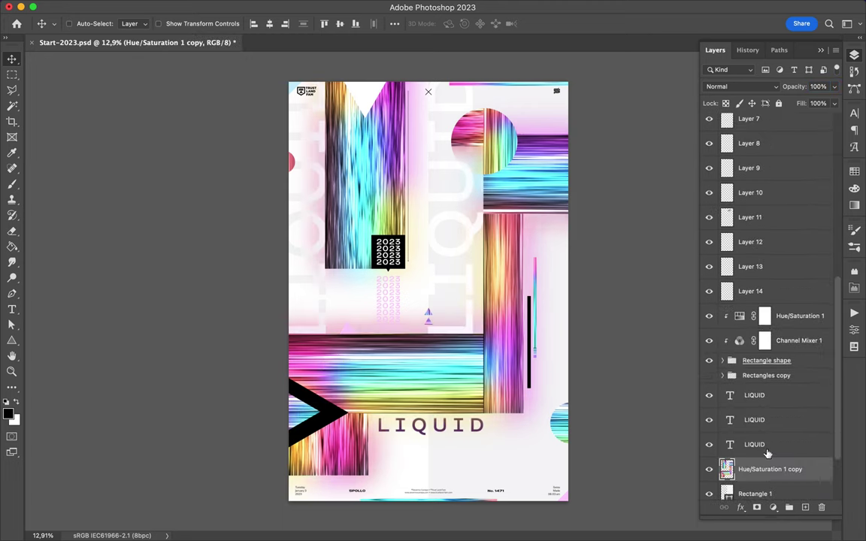
pyautogui.hotkey('ctrl', '[')
pyautogui.hotkey('ctrl', '[')
pyautogui.hotkey('ctrl', '[')
pyautogui.keyDown('ctrl'); pyautogui.click(525, 499); pyautogui.keyUp('ctrl')
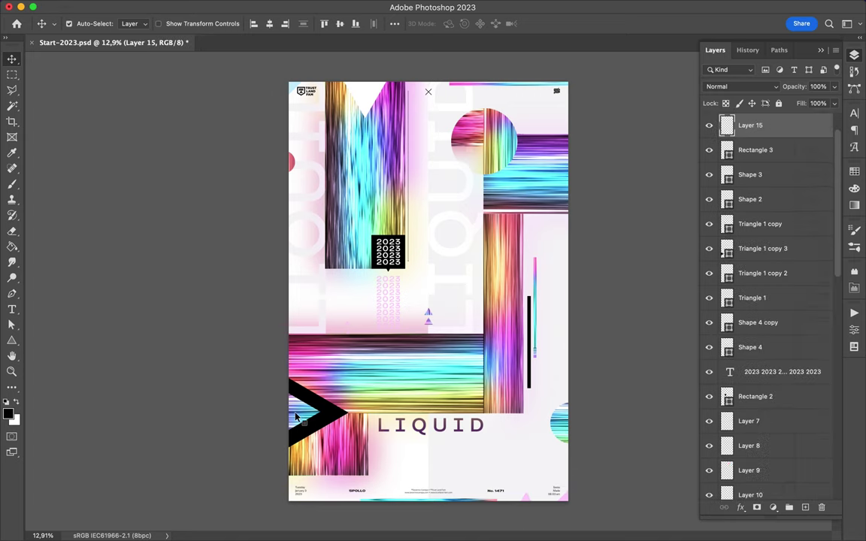
pyautogui.moveTo(344, 411); pyautogui.dragTo(311, 412)
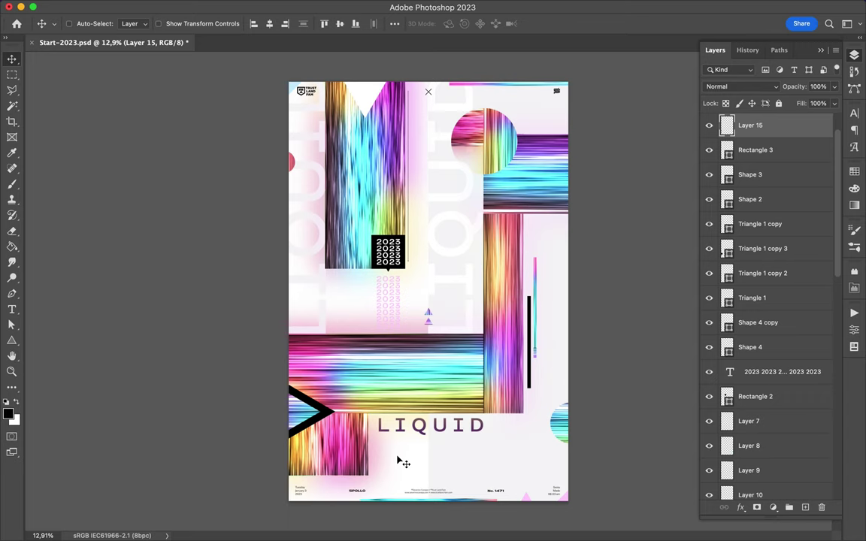
pyautogui.hotkey('ctrl', 't')
pyautogui.press('Return')
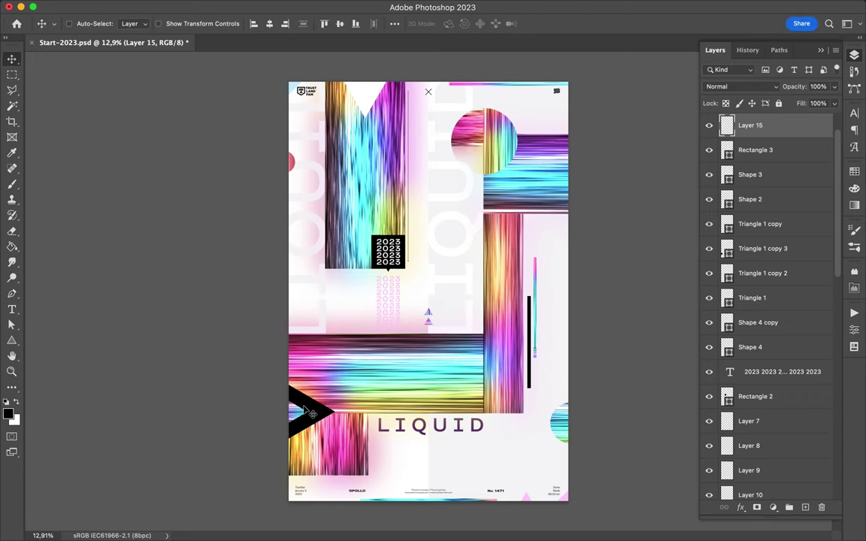
pyautogui.moveTo(311, 412); pyautogui.dragTo(290, 426)
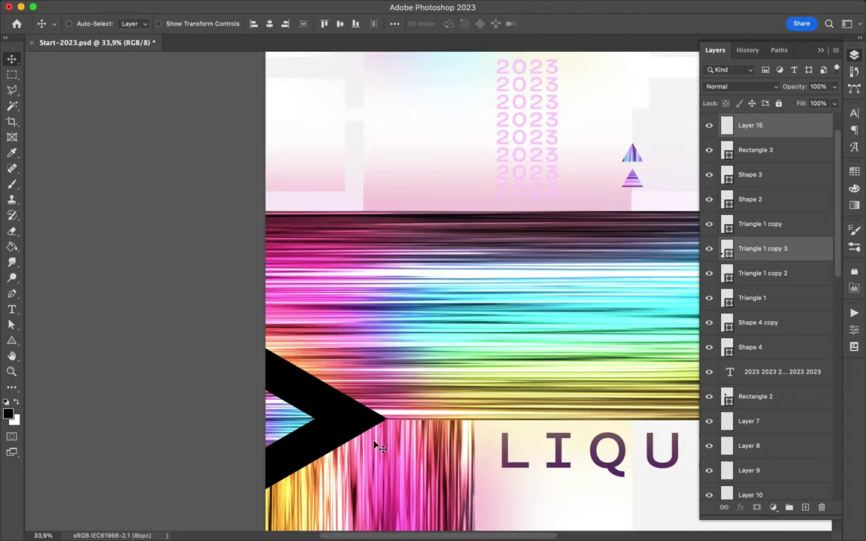
# Move the Layer 6 copy 3 rainbow block higher on the poster
pyautogui.hscroll(10, 380, 448)
pyautogui.scroll(-5, 379, 447)
pyautogui.moveTo(376, 440)
pyautogui.mouseDown()
pyautogui.moveTo(351, 362)
pyautogui.moveTo(481, 449)
pyautogui.moveTo(371, 319)
pyautogui.mouseUp()
pyautogui.scroll(-5, 746, 431)
pyautogui.click(754, 362)
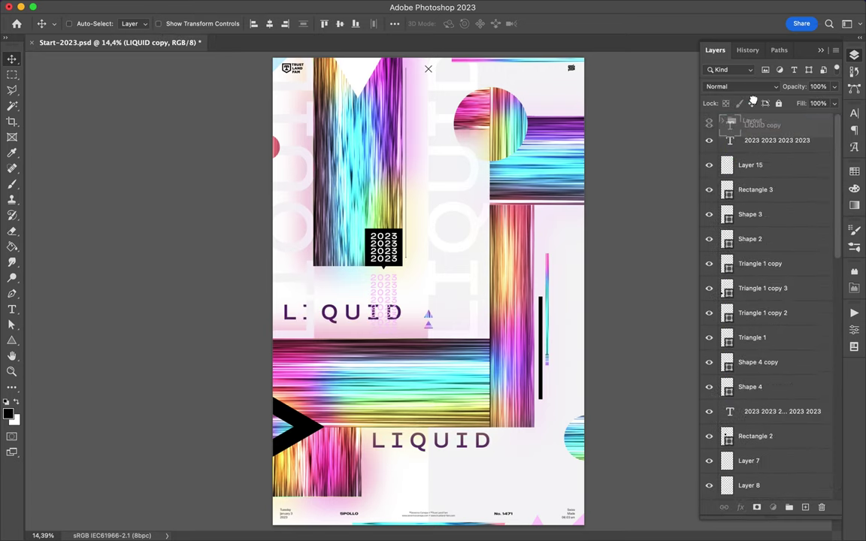
# Rotate the LIQUID copy to vertical and set it beside the 2023 box
pyautogui.moveTo(775, 361); pyautogui.dragTo(762, 165)
pyautogui.moveTo(352, 285)
pyautogui.mouseDown()
pyautogui.moveTo(356, 188)
pyautogui.moveTo(390, 237)
pyautogui.mouseUp()
pyautogui.press('Return')
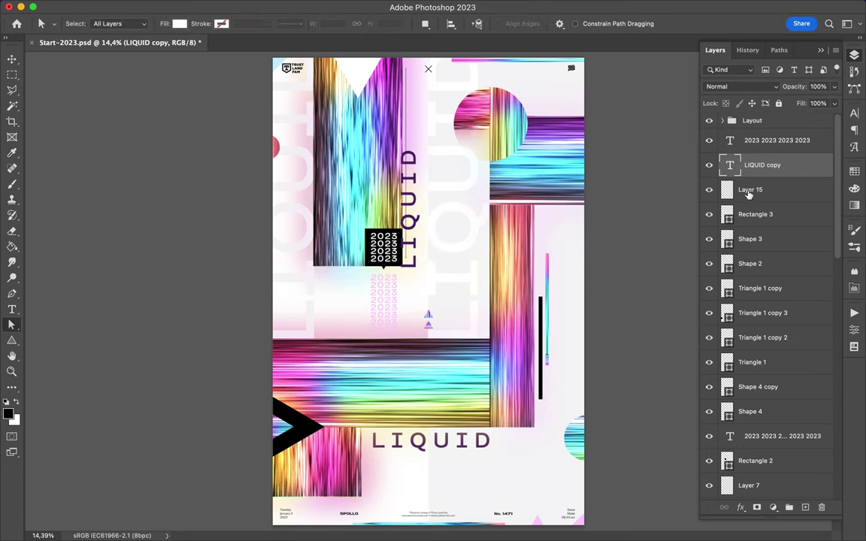
pyautogui.press('F7')
pyautogui.moveTo(436, 220)
pyautogui.mouseDown()
pyautogui.moveTo(425, 218)
pyautogui.moveTo(425, 202)
pyautogui.mouseUp()
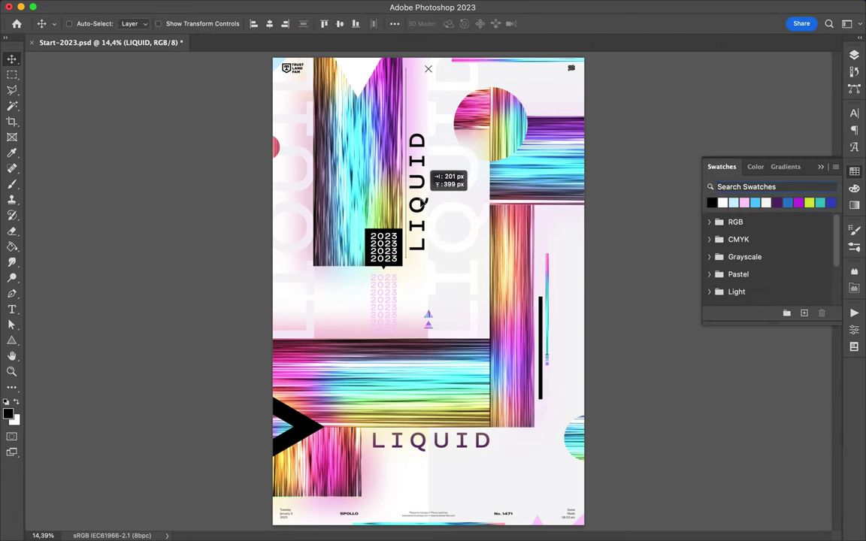
# Copy the black bar to the upper left, shorten it, and draw a small black circle on the rainbow block
pyautogui.moveTo(306, 186); pyautogui.dragTo(304, 188)
pyautogui.hotkey('ctrl', 't')
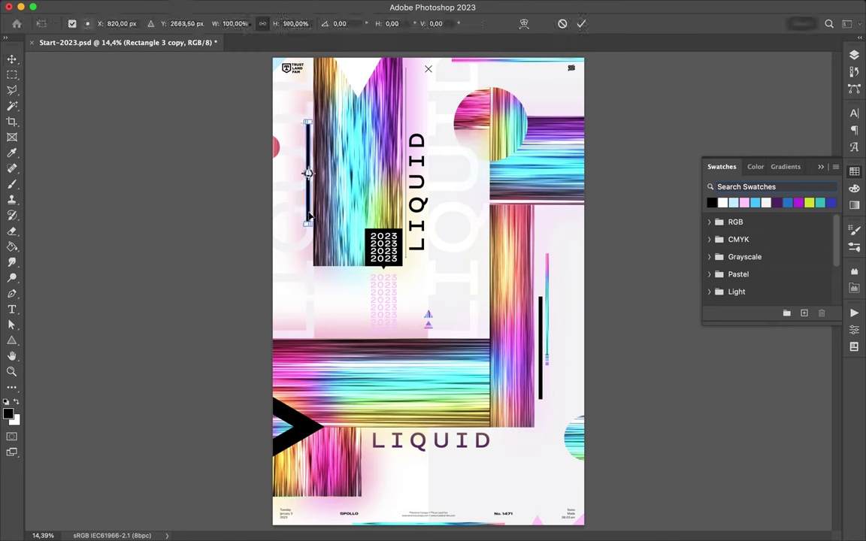
pyautogui.moveTo(302, 225); pyautogui.dragTo(303, 203)
pyautogui.press('Return')
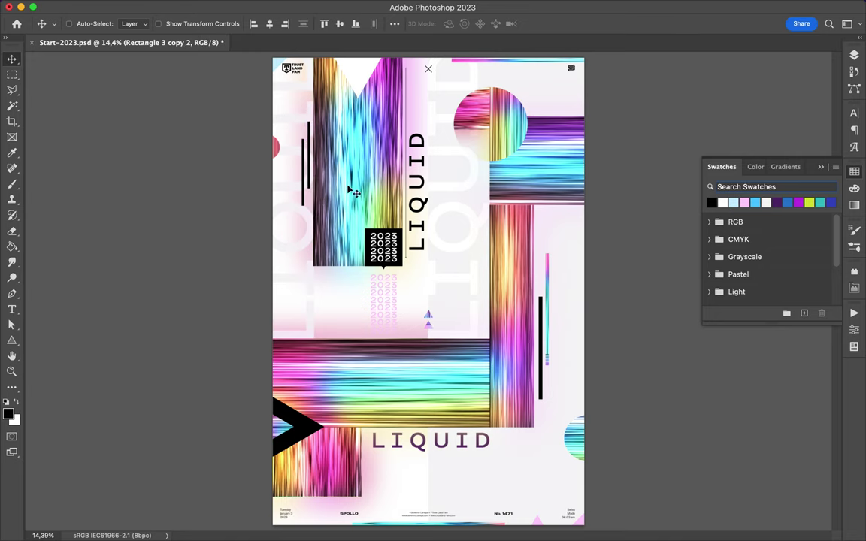
pyautogui.press('u')
pyautogui.moveTo(359, 222); pyautogui.dragTo(357, 206)
# Scatter about eight small black dots across the upper rainbow block
pyautogui.moveTo(362, 166); pyautogui.dragTo(372, 174)
pyautogui.press('z')
pyautogui.moveTo(363, 208); pyautogui.dragTo(406, 74)
pyautogui.press('v')
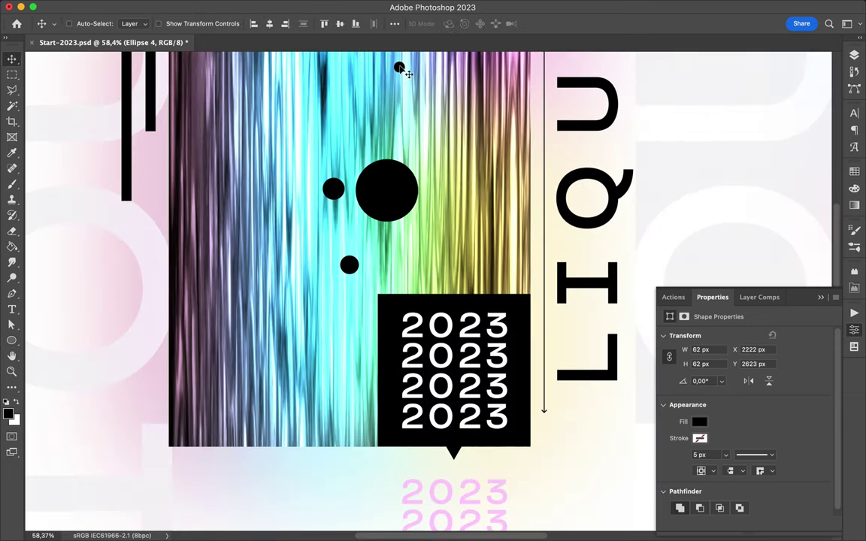
pyautogui.press('u')
pyautogui.moveTo(412, 154); pyautogui.dragTo(422, 163)
pyautogui.moveTo(366, 306); pyautogui.dragTo(369, 309)
pyautogui.moveTo(280, 216); pyautogui.dragTo(277, 217)
pyautogui.moveTo(423, 216); pyautogui.dragTo(431, 223)
pyautogui.moveTo(475, 110); pyautogui.dragTo(483, 118)
pyautogui.moveTo(335, 112)
pyautogui.mouseDown()
pyautogui.moveTo(343, 119)
pyautogui.moveTo(308, 105)
pyautogui.moveTo(339, 141)
pyautogui.mouseUp()
pyautogui.moveTo(396, 52); pyautogui.dragTo(403, 61)
# Draw a white-filled circle on the vertical rainbow column
pyautogui.press('super+0')
pyautogui.press('super+s')
pyautogui.moveTo(493, 349)
pyautogui.mouseDown()
pyautogui.moveTo(512, 368)
pyautogui.moveTo(534, 340)
pyautogui.mouseUp()
pyautogui.click(133, 23)
pyautogui.click(105, 84)
pyautogui.press('v')
pyautogui.press('z')
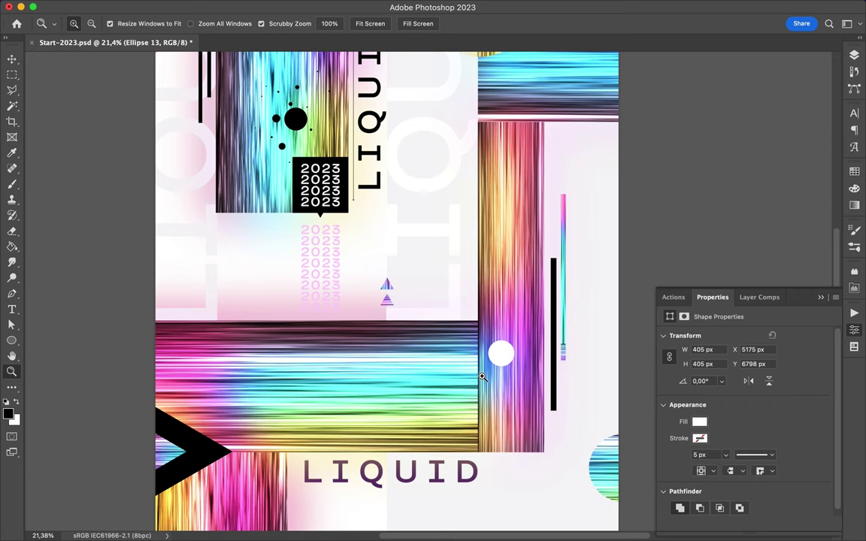
pyautogui.hotkey('ctrl', 't')
pyautogui.press('u')
# Add small white dots where the rainbow bands meet
pyautogui.moveTo(565, 421); pyautogui.dragTo(591, 449)
pyautogui.moveTo(362, 492); pyautogui.dragTo(374, 504)
pyautogui.scroll(-3, 367, 418)
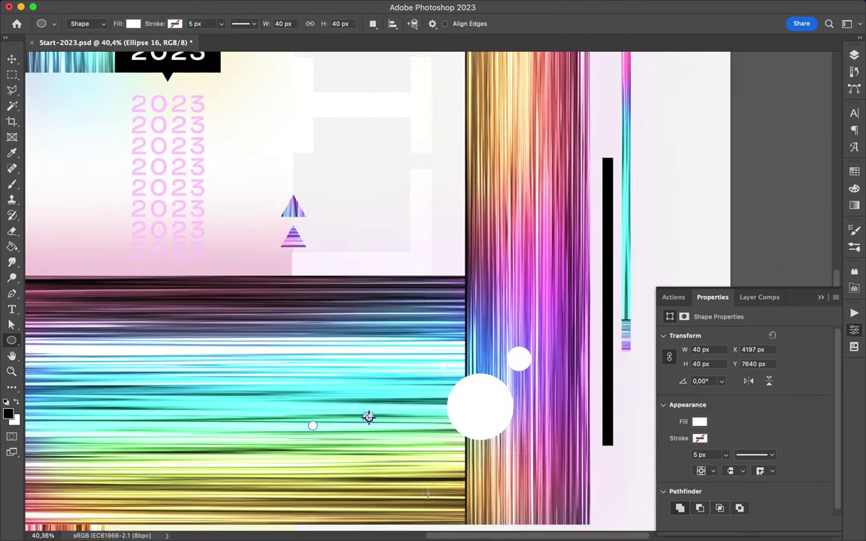
pyautogui.moveTo(485, 500); pyautogui.dragTo(470, 492)
pyautogui.moveTo(560, 406); pyautogui.dragTo(575, 419)
pyautogui.moveTo(474, 310); pyautogui.dragTo(476, 312)
pyautogui.moveTo(434, 411); pyautogui.dragTo(441, 415)
pyautogui.click(338, 392)
pyautogui.press('Return')
pyautogui.moveTo(536, 272); pyautogui.dragTo(546, 279)
# Draw a large circle at lower right with fill set to none, making a white ring, and duplicate it
pyautogui.press('super+0')
pyautogui.press('v')
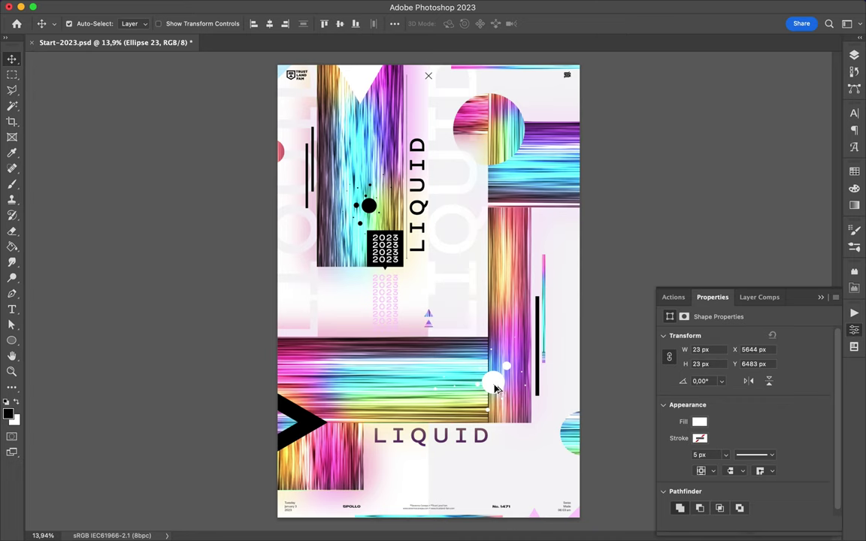
pyautogui.press('u')
pyautogui.moveTo(540, 393); pyautogui.dragTo(619, 471)
pyautogui.press('a')
pyautogui.click(179, 24)
pyautogui.click(150, 47)
pyautogui.press('Escape')
pyautogui.press('v')
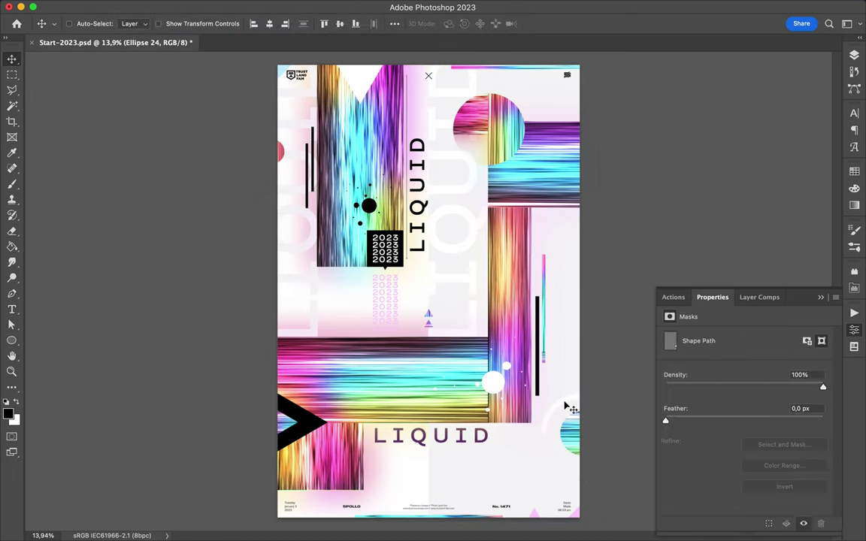
pyautogui.moveTo(569, 406); pyautogui.dragTo(559, 412)
pyautogui.press('F7')
# Move the Ellipse 24 copy ring to the top of the layers and rotate it about -75°
pyautogui.scroll(-10, 793, 334)
pyautogui.moveTo(786, 338); pyautogui.dragTo(786, 141)
pyautogui.hotkey('ctrl', 't')
pyautogui.moveTo(408, 106); pyautogui.dragTo(362, 84)
pyautogui.press('Return')
pyautogui.moveTo(372, 128); pyautogui.dragTo(335, 124)
# Adjust the copied ring's stroke and move the black arc to the top right
pyautogui.press('a')
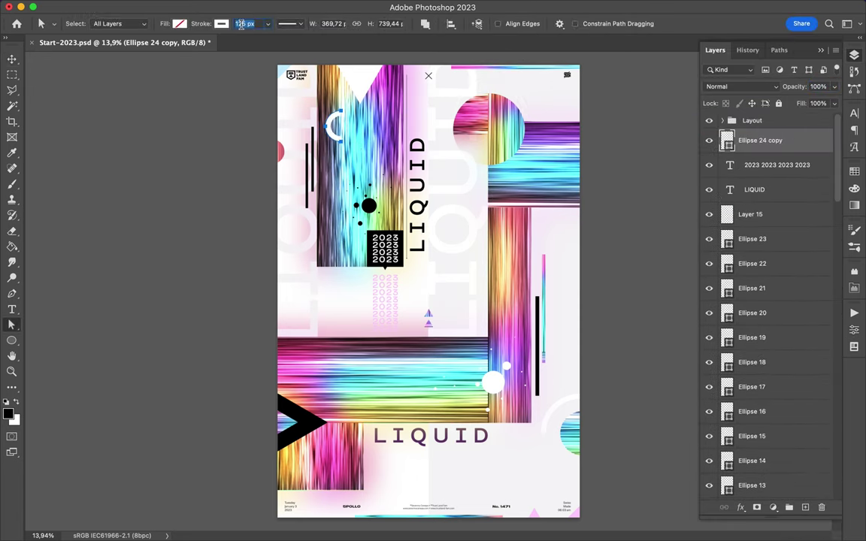
pyautogui.press('v')
pyautogui.press('Return')
pyautogui.moveTo(344, 146); pyautogui.dragTo(537, 110)
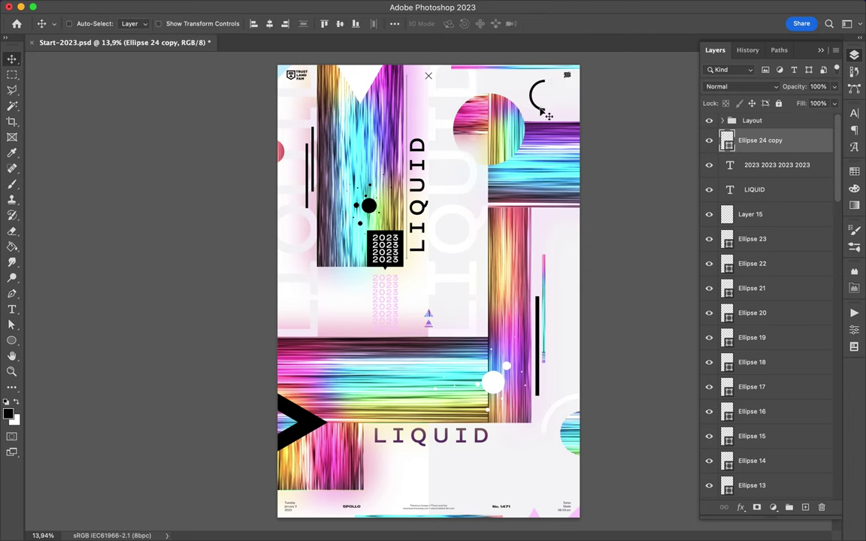
# Push the thin coloured line to the right edge and lower the black vertical bar slightly
pyautogui.moveTo(546, 309); pyautogui.dragTo(580, 315)
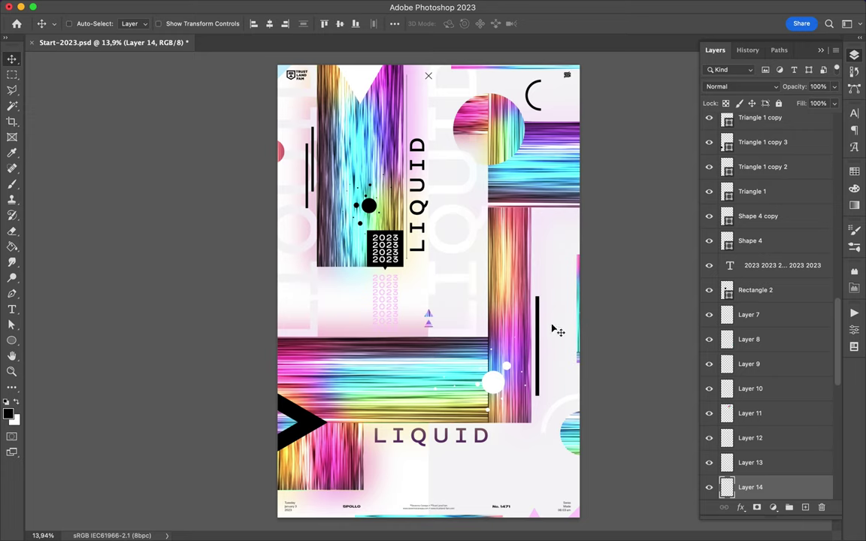
pyautogui.moveTo(538, 353); pyautogui.dragTo(538, 368)
pyautogui.press('u')
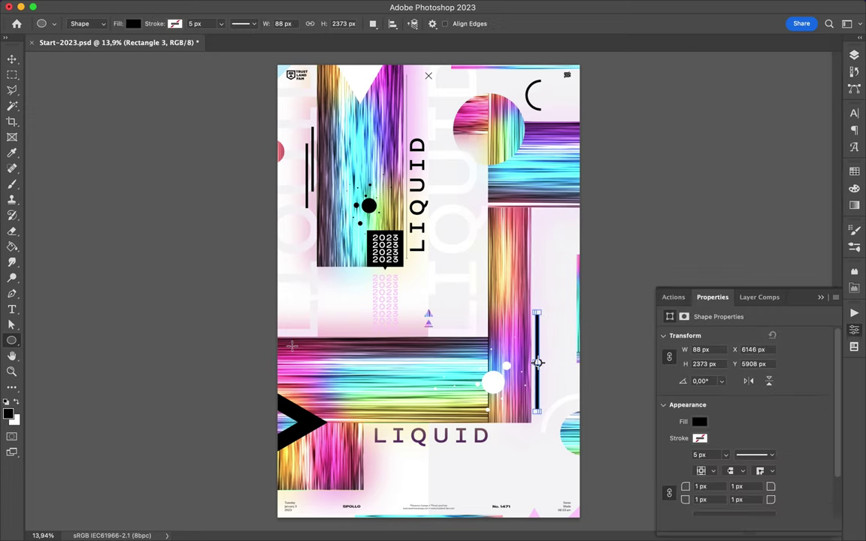
# Draw a small black rectangle at the band's left end and shrink the black chevron
pyautogui.moveTo(297, 338); pyautogui.dragTo(271, 358)
pyautogui.press('v')
pyautogui.scroll(3, 300, 359)
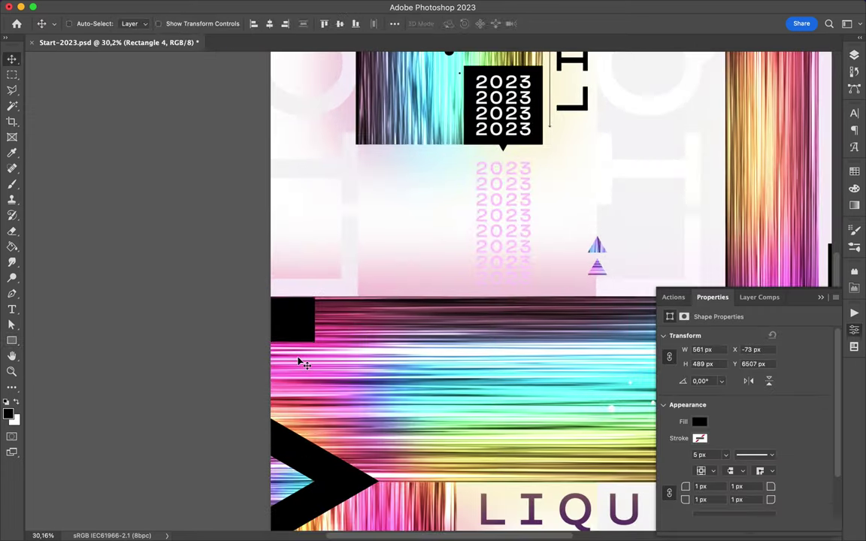
pyautogui.click(274, 362)
pyautogui.hotkey('ctrl', 't')
pyautogui.moveTo(359, 355)
pyautogui.mouseDown()
pyautogui.moveTo(289, 350)
pyautogui.moveTo(342, 344)
pyautogui.mouseUp()
pyautogui.press('Return')
# Stretch the small black rectangle into a wide thin bar along the band
pyautogui.hotkey('ctrl', '0')
pyautogui.scroll(-2, 353, 384)
pyautogui.hotkey('ctrl', 't')
pyautogui.press('Return')
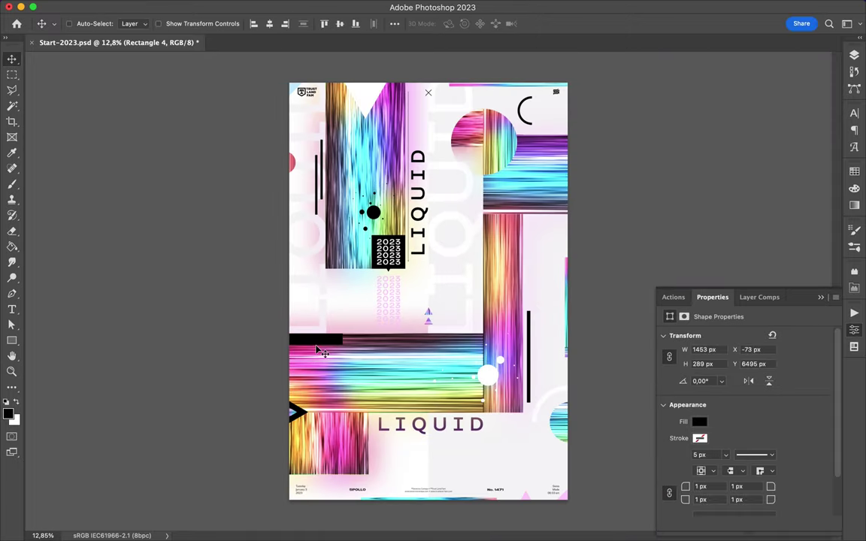
# Move the purple triangles (Layer 13) down near the bottom of the poster
pyautogui.keyDown('ctrl'); pyautogui.click(430, 321); pyautogui.keyUp('ctrl')
pyautogui.moveTo(430, 322)
pyautogui.mouseDown()
pyautogui.moveTo(435, 482)
pyautogui.moveTo(419, 378)
pyautogui.mouseUp()
pyautogui.press('F7')
# Delete the duplicated purple triangle layer
pyautogui.keyDown('ctrl'); pyautogui.click(381, 375); pyautogui.keyUp('ctrl')
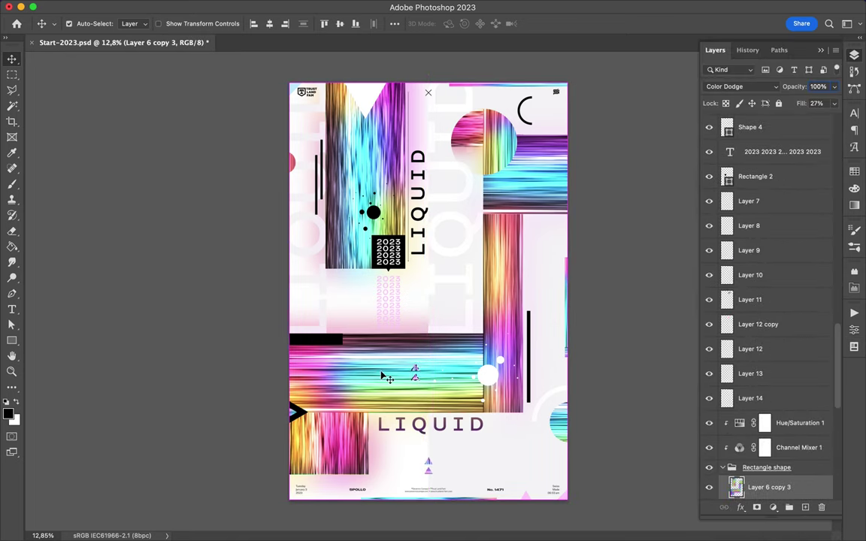
pyautogui.keyDown('ctrl'); pyautogui.click(417, 382); pyautogui.keyUp('ctrl')
pyautogui.keyDown('ctrl'); pyautogui.click(419, 382); pyautogui.keyUp('ctrl')
pyautogui.press('Delete')
# Raise Layer 16 in the stack and place the cyan triangles just above the purple ones
pyautogui.keyDown('ctrl'); pyautogui.click(416, 312); pyautogui.keyUp('ctrl')
pyautogui.moveTo(415, 313); pyautogui.dragTo(429, 316)
pyautogui.moveTo(740, 463)
pyautogui.mouseDown()
pyautogui.moveTo(735, 393)
pyautogui.moveTo(734, 456)
pyautogui.mouseUp()
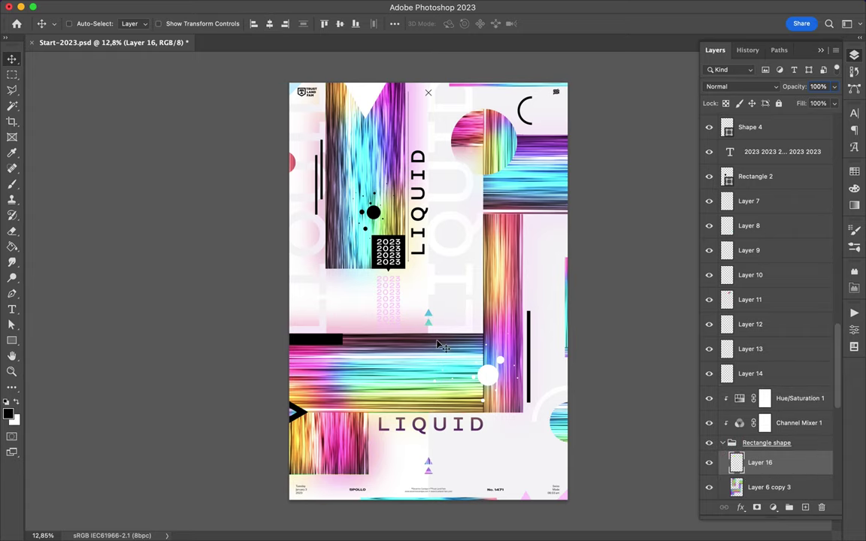
pyautogui.moveTo(427, 307)
pyautogui.mouseDown()
pyautogui.moveTo(429, 440)
pyautogui.moveTo(419, 277)
pyautogui.mouseUp()
pyautogui.scroll(3, 440, 324)
pyautogui.scroll(-3, 438, 352)
# Shorten the vertical LIQUID title to about 75% and save the poster
pyautogui.hotkey('ctrl', 's')
pyautogui.click(417, 225)
pyautogui.hotkey('ctrl', 't')
pyautogui.moveTo(417, 150); pyautogui.dragTo(417, 177)
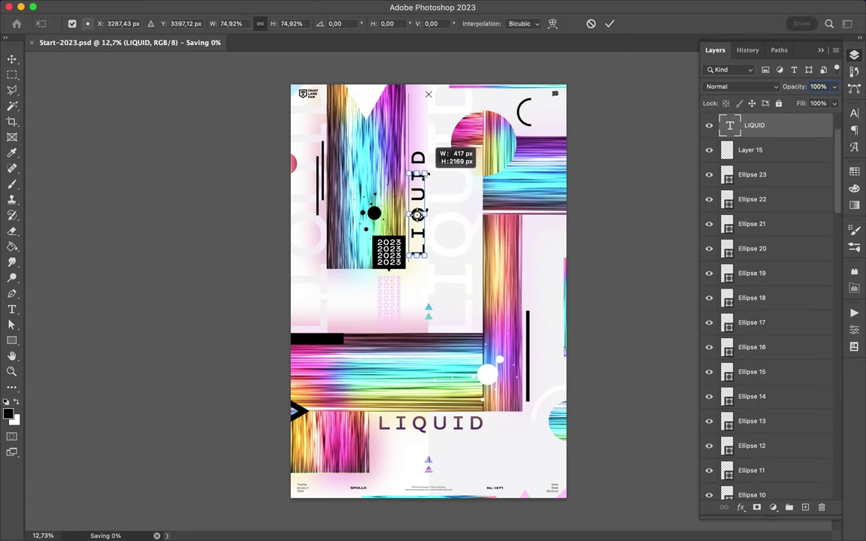
pyautogui.press('Return')
pyautogui.hotkey('ctrl', 's')
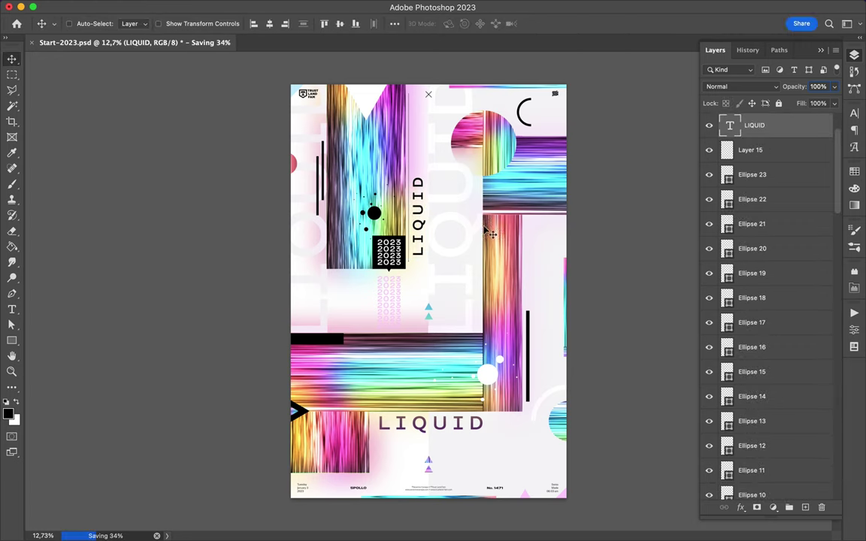